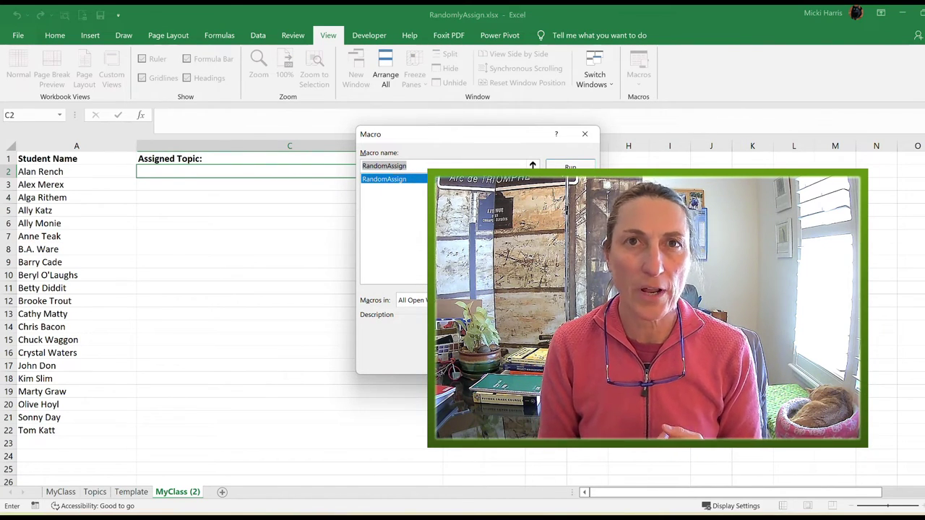
- Run the RandomAssign macro from the Macro dialog to fill in topics
{"action": "left_click", "coordinate": [571, 167]}
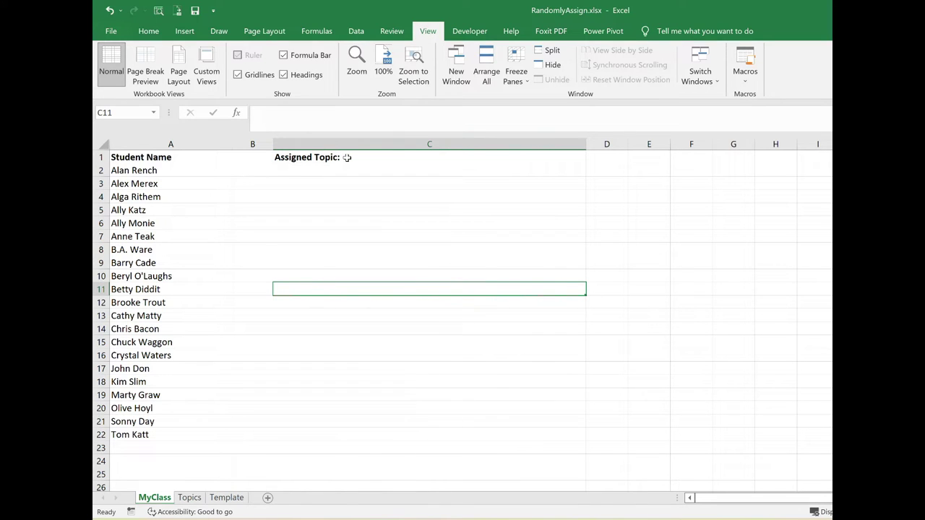
{"action": "left_click", "coordinate": [190, 498]}
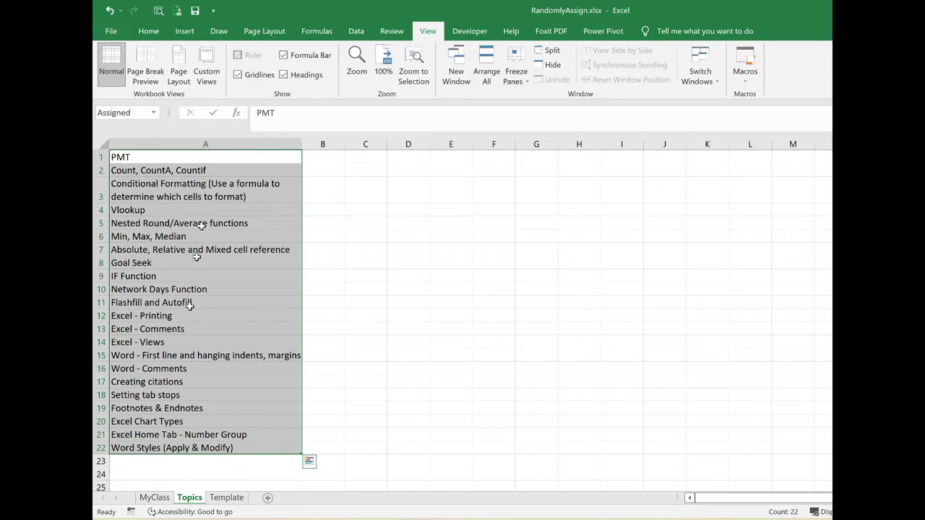
{"action": "left_click", "coordinate": [478, 301]}
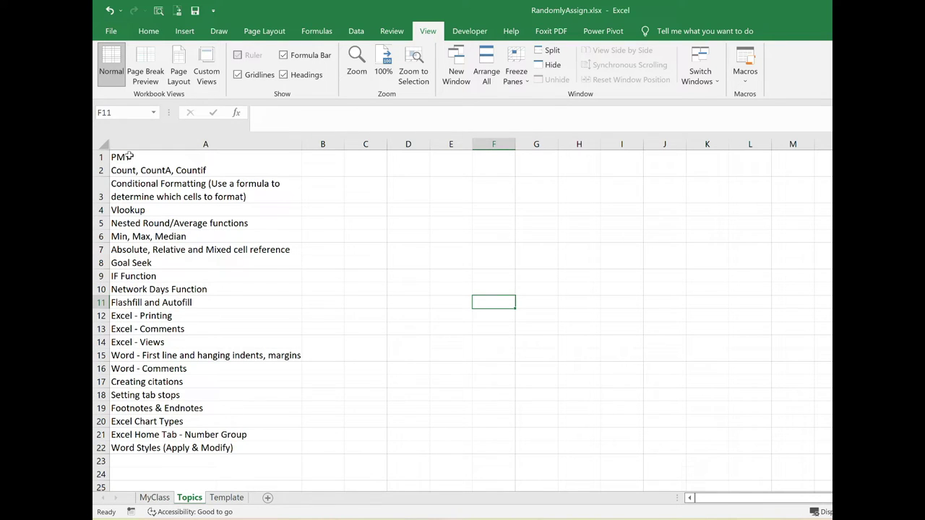
{"action": "left_click_drag", "start_coordinate": [126, 157], "coordinate": [149, 449]}
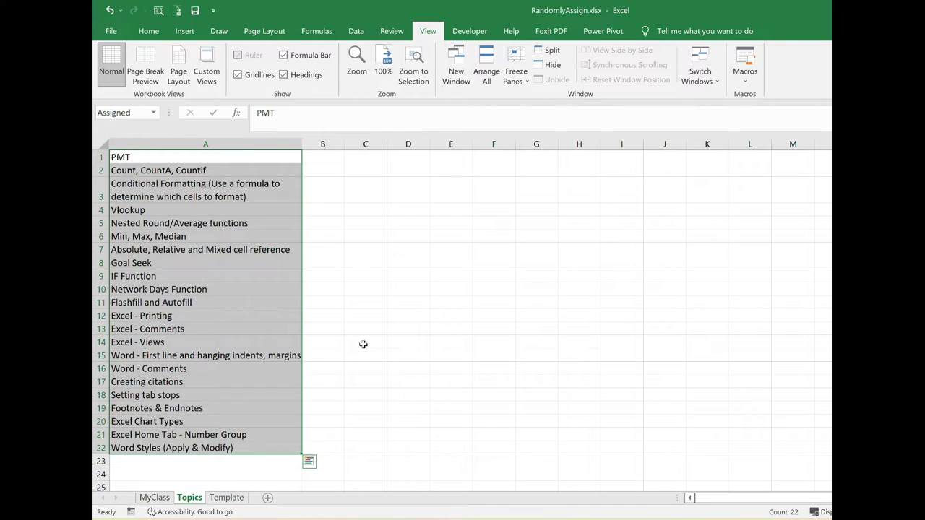
{"action": "left_click", "coordinate": [155, 498]}
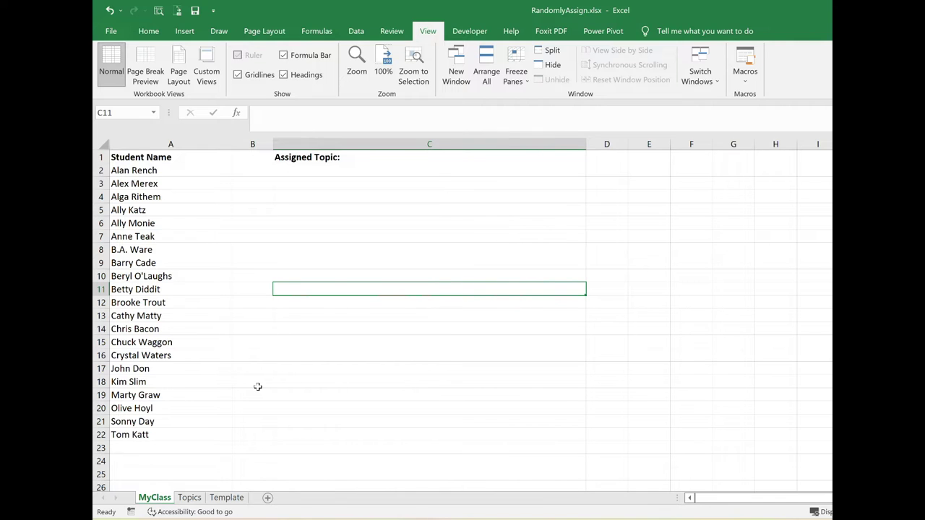
- Enter =RAND() in B2 and fill it down to B22 beside all 21 students
{"action": "left_click", "coordinate": [250, 171]}
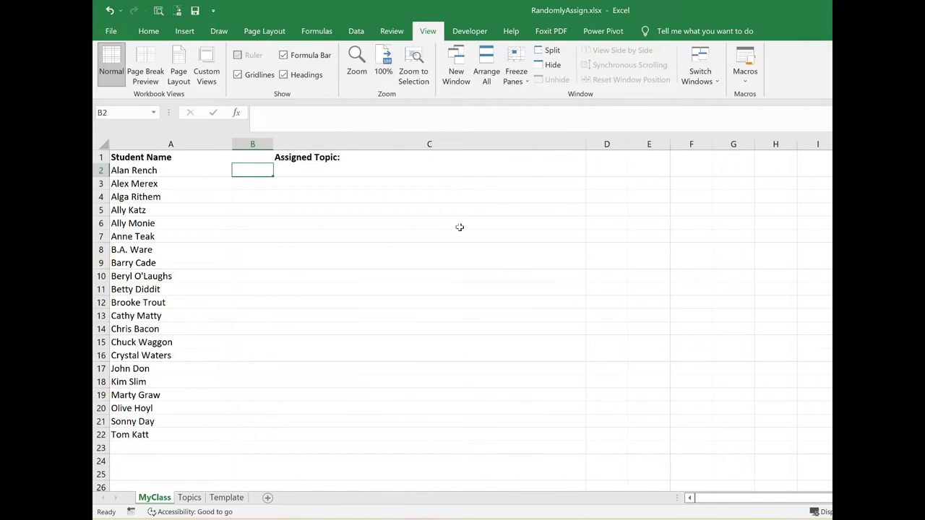
{"action": "type", "text": "=ran"}
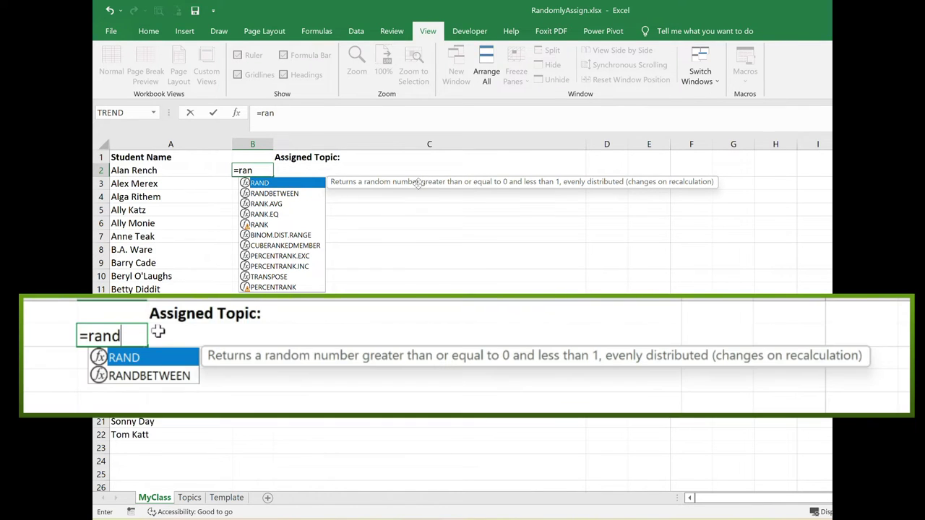
{"action": "type", "text": "d"}
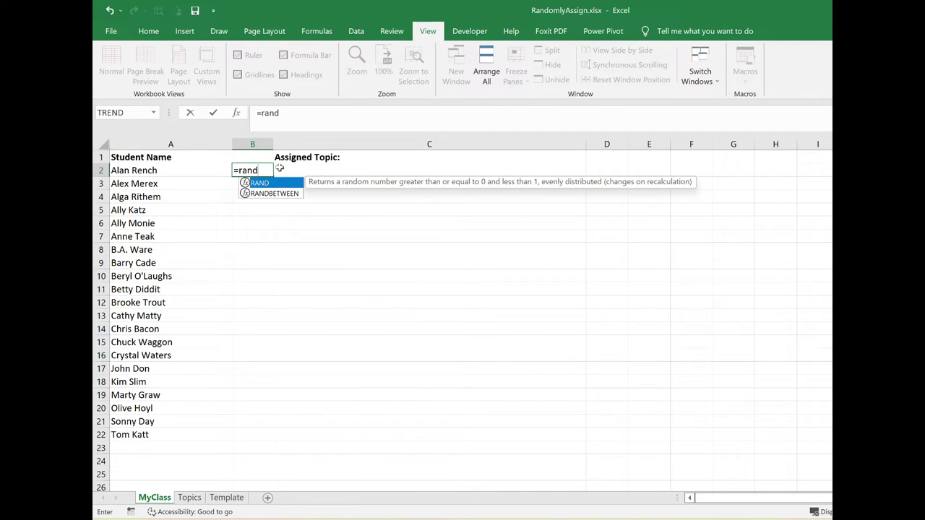
{"action": "type", "text": "()"}
{"action": "key", "text": "Return"}
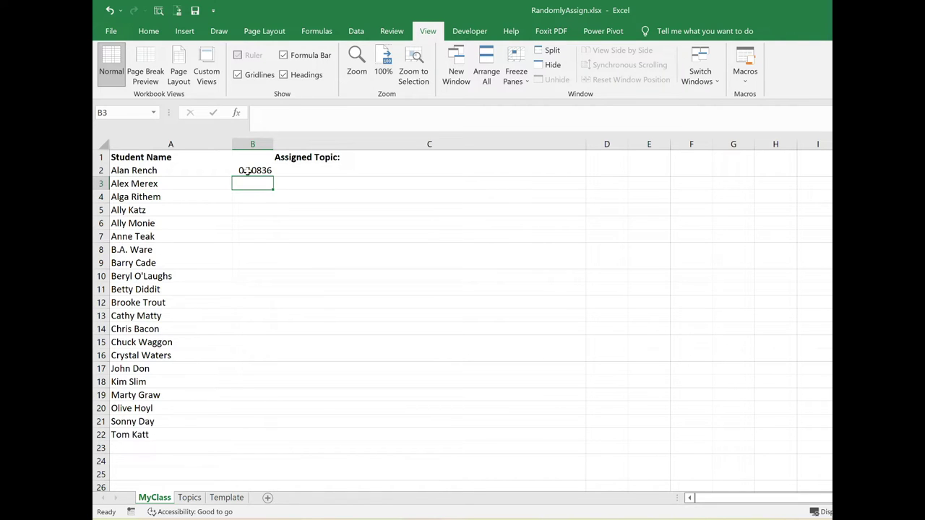
{"action": "left_click", "coordinate": [249, 171]}
{"action": "left_click_drag", "start_coordinate": [275, 174], "coordinate": [274, 441]}
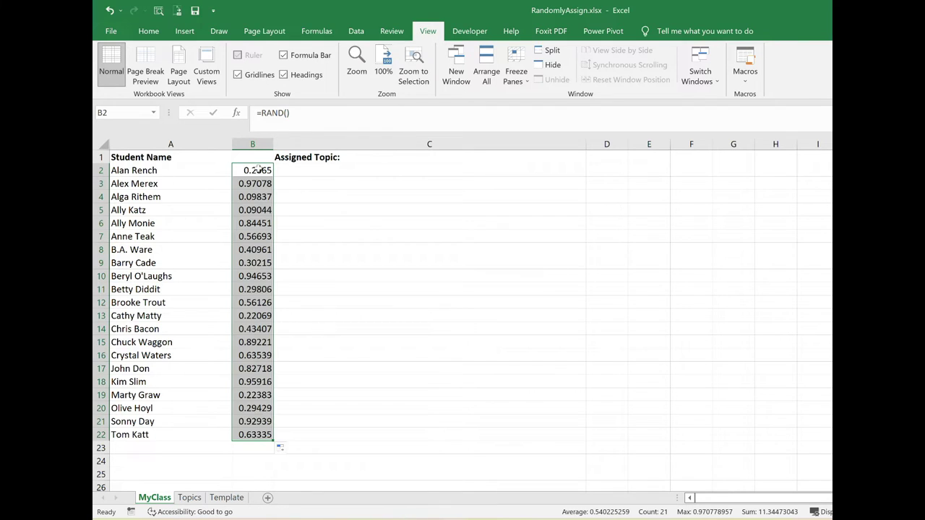
{"action": "left_click", "coordinate": [361, 231]}
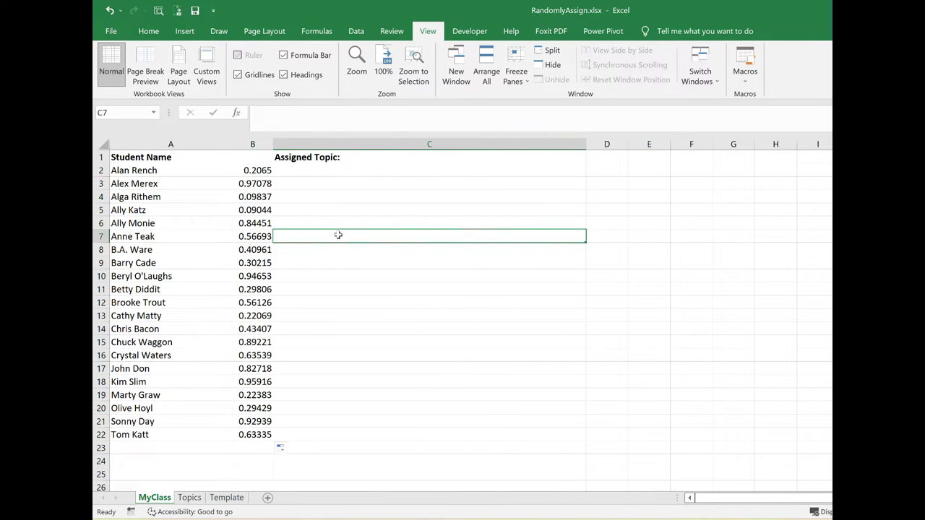
- Start C2's formula as =INDEX(Assigned, using the Assigned range name
{"action": "left_click", "coordinate": [291, 172]}
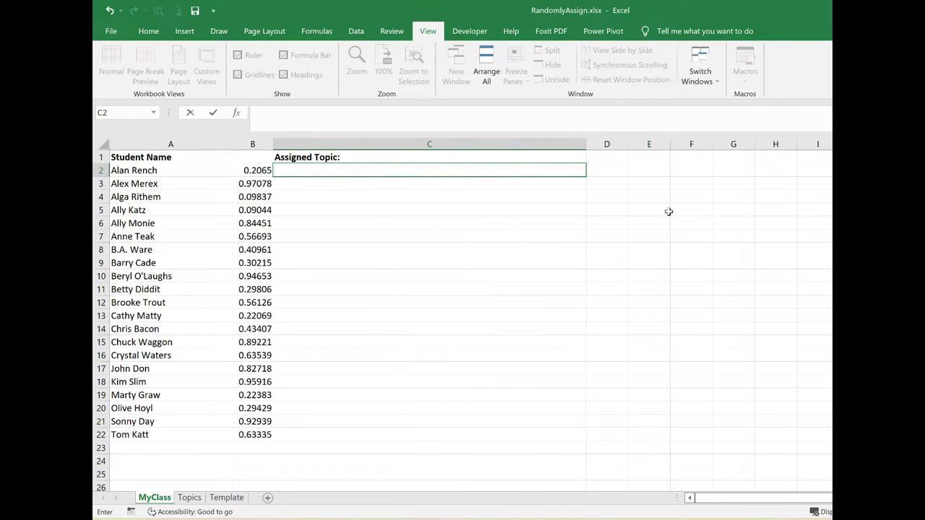
{"action": "type", "text": "=ine"}
{"action": "key", "text": "BackSpace"}
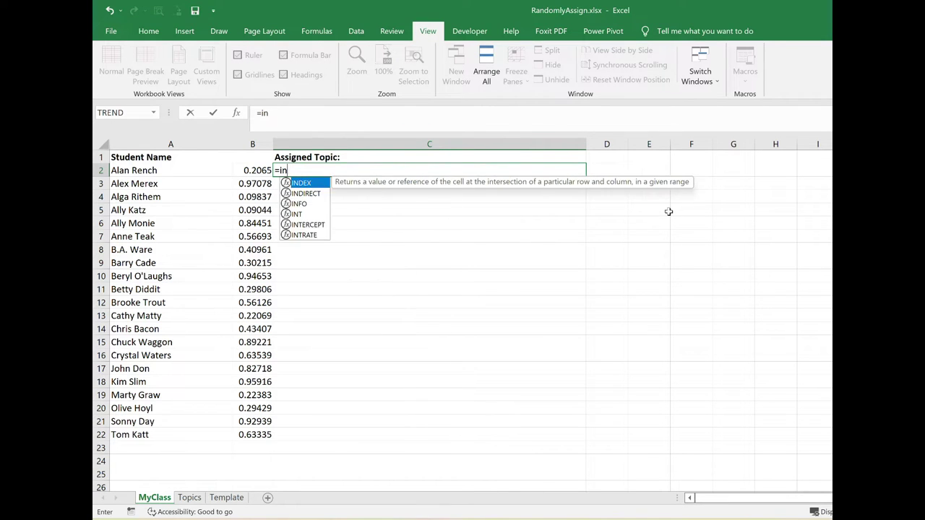
{"action": "type", "text": "dex"}
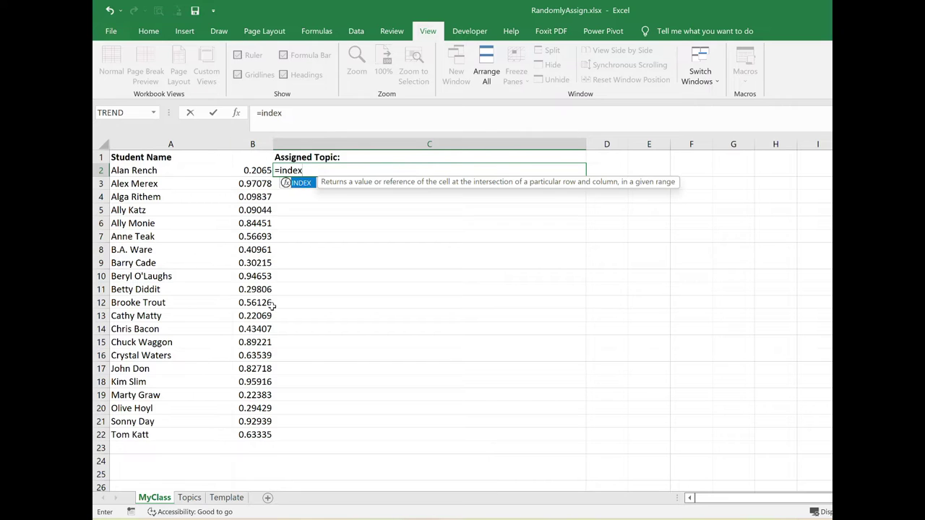
{"action": "type", "text": "("}
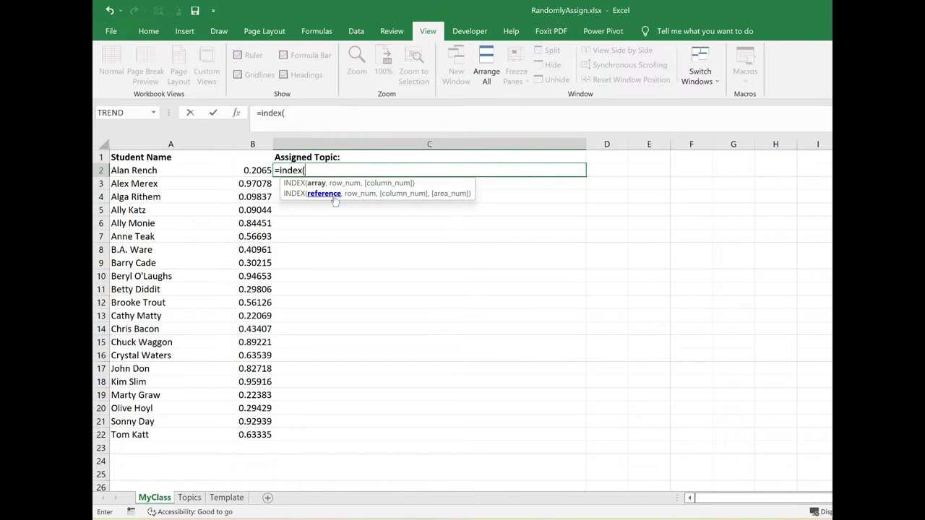
{"action": "type", "text": "Ass"}
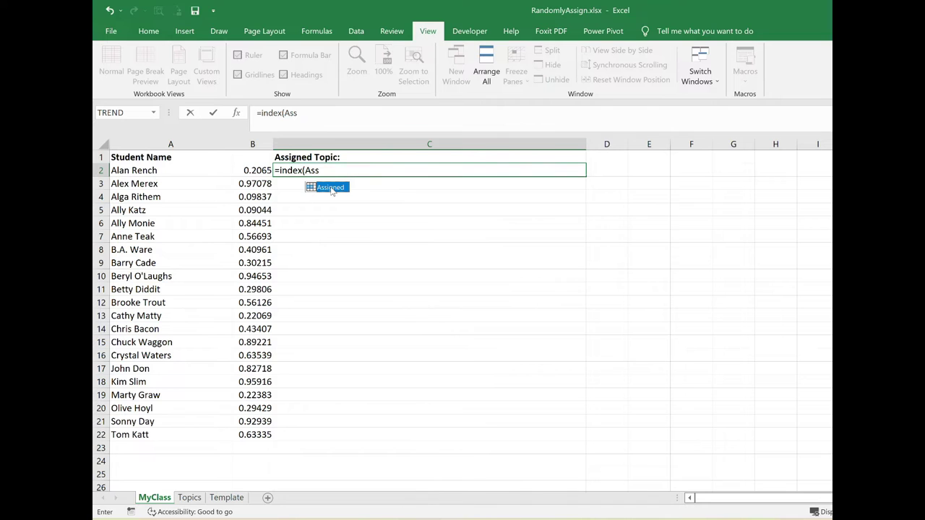
{"action": "double_click", "coordinate": [331, 188]}
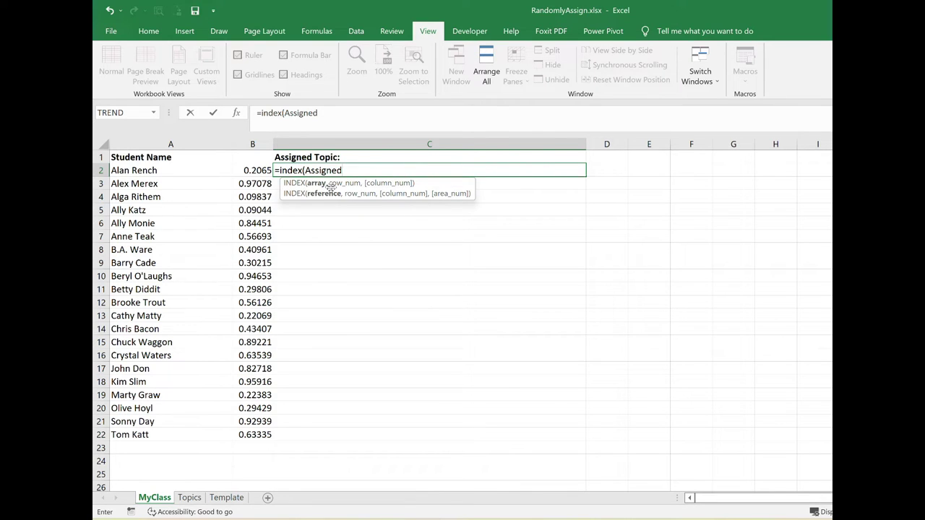
{"action": "type", "text": ","}
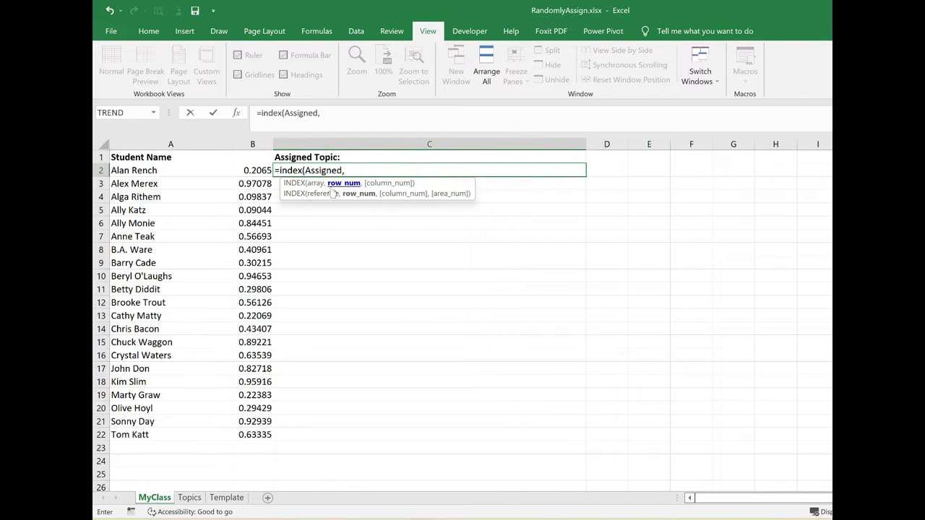
- Add RANK.EQ(B2,B2:B22) as the INDEX row argument and close the brackets
{"action": "type", "text": "Rank"}
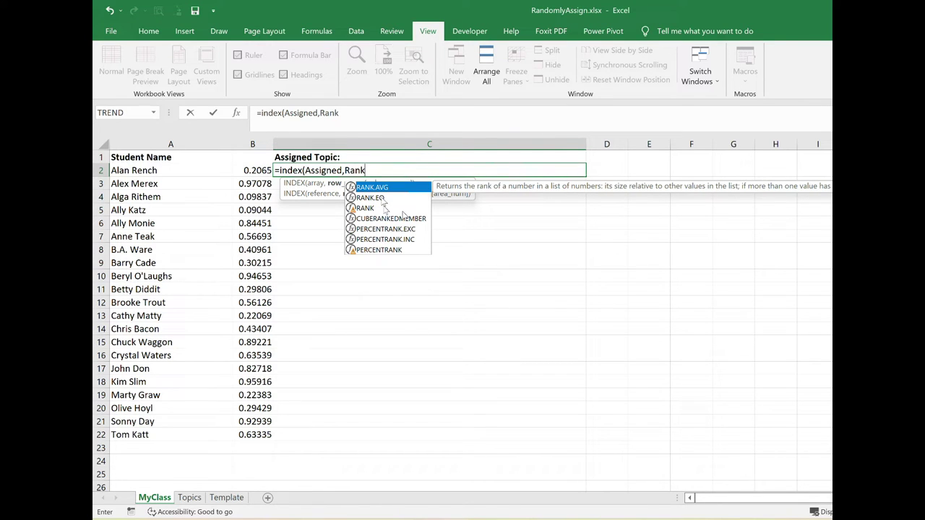
{"action": "left_click", "coordinate": [383, 200]}
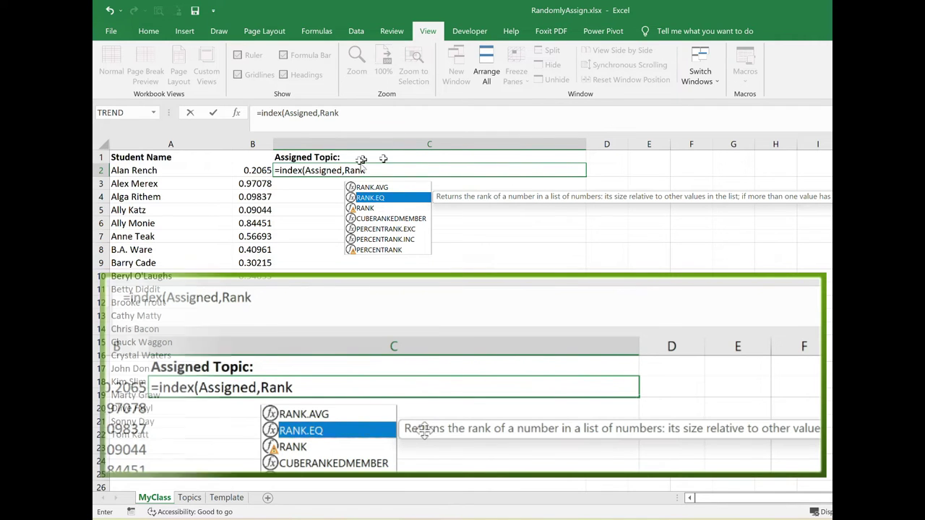
{"action": "double_click", "coordinate": [390, 197]}
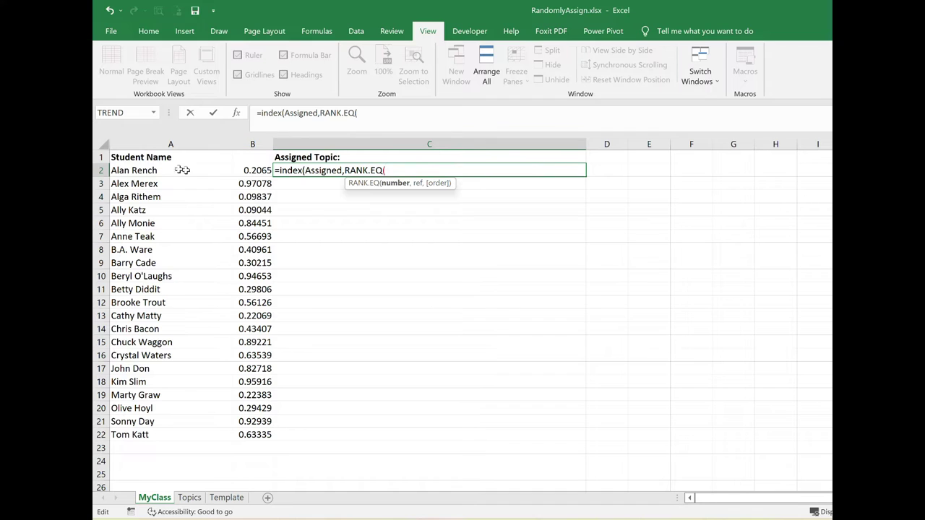
{"action": "left_click", "coordinate": [258, 170]}
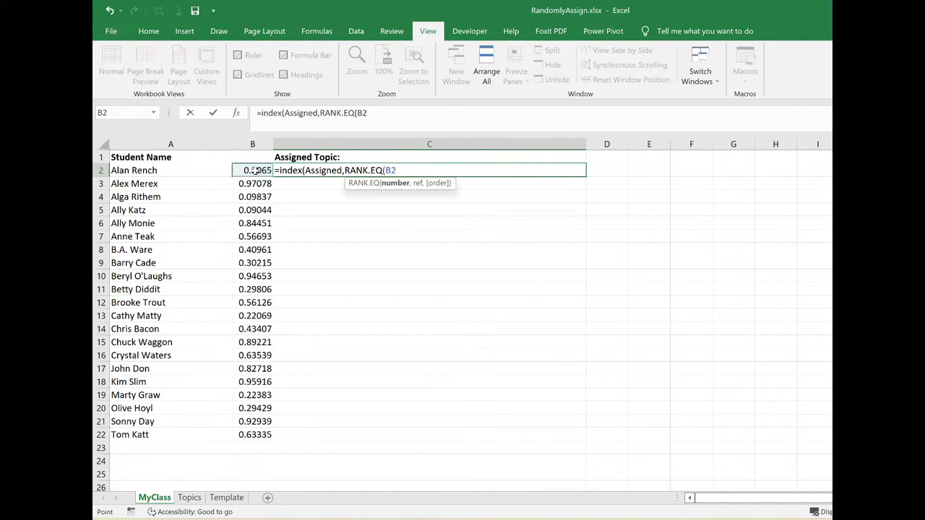
{"action": "type", "text": ","}
{"action": "left_click_drag", "start_coordinate": [253, 170], "coordinate": [243, 433]}
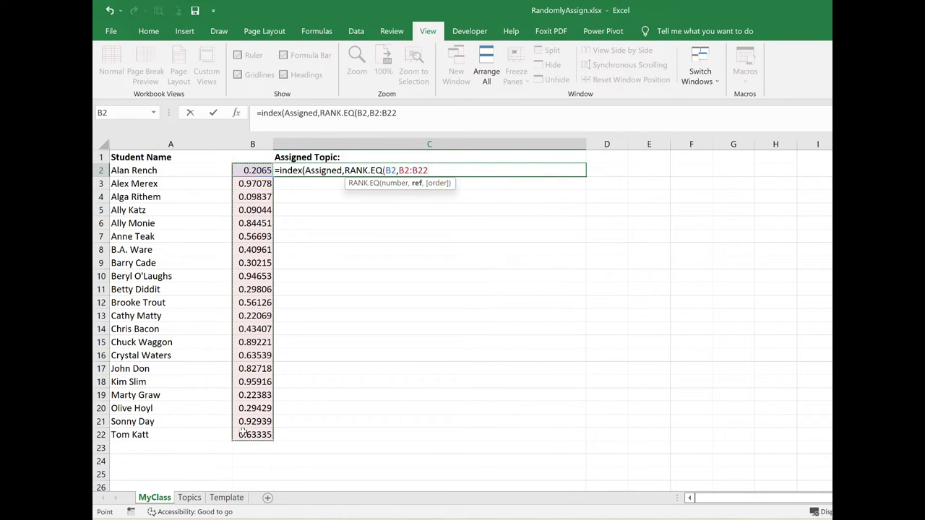
{"action": "type", "text": ")"}
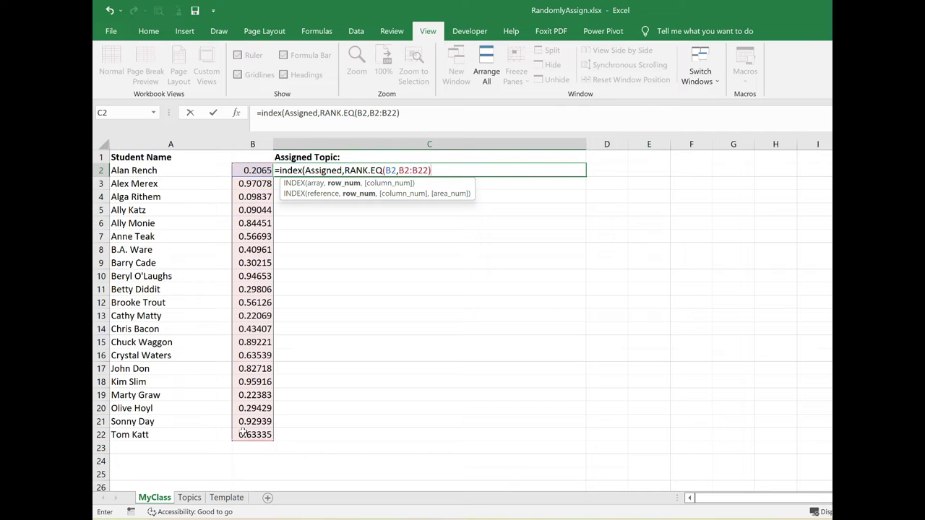
{"action": "type", "text": ")"}
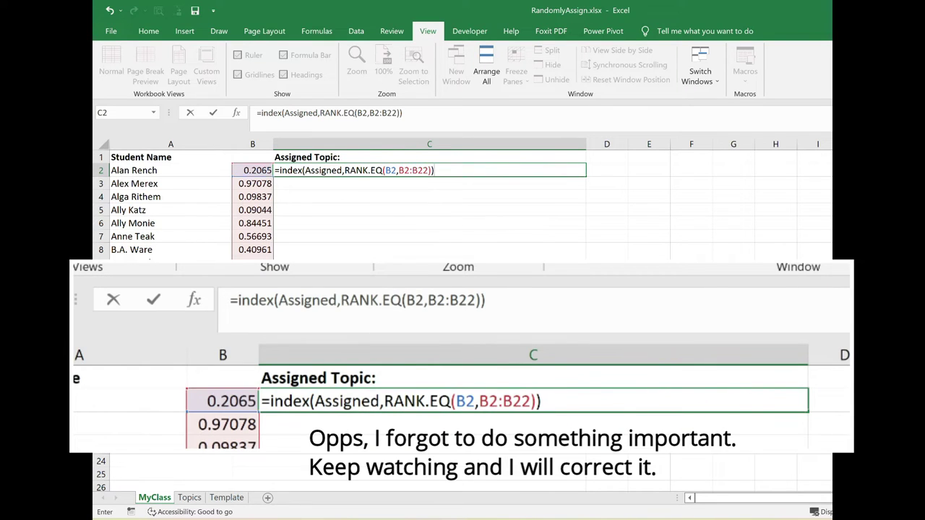
{"action": "key", "text": "ctrl+Return"}
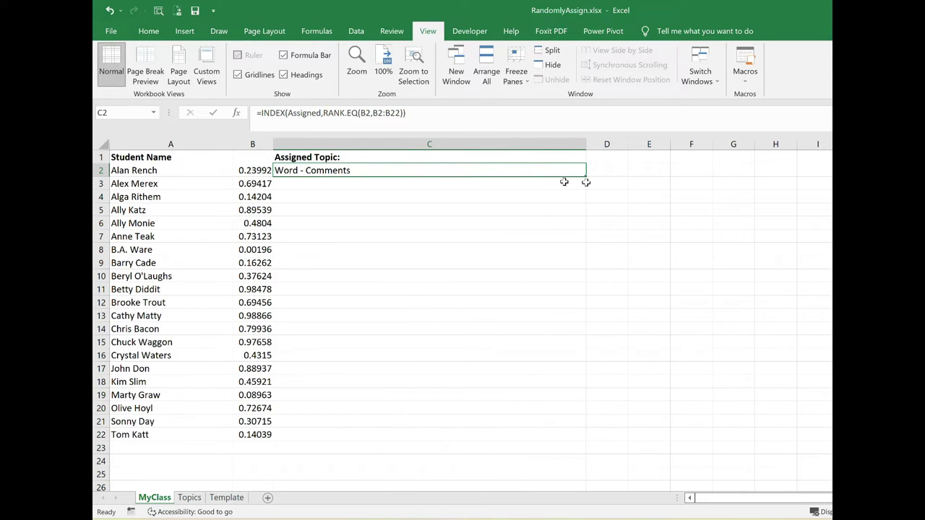
{"action": "left_click_drag", "start_coordinate": [586, 176], "coordinate": [550, 436]}
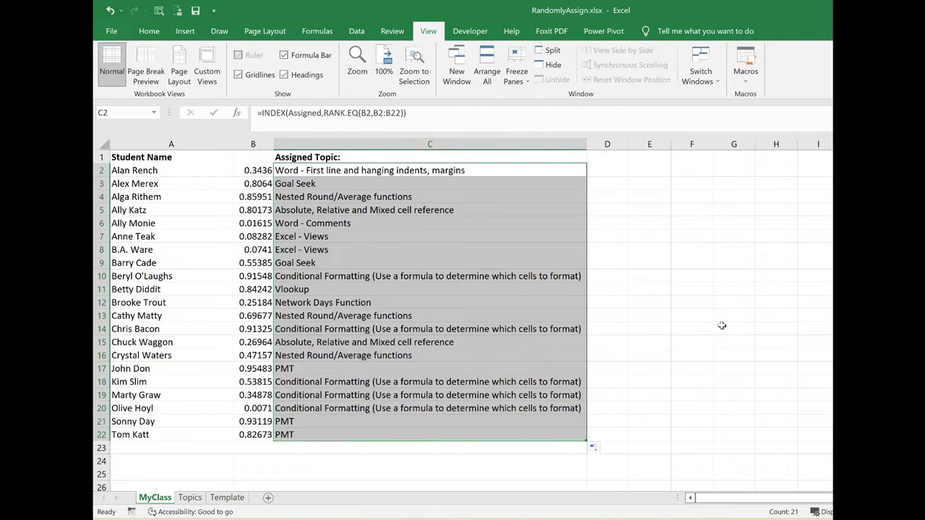
{"action": "key", "text": "ctrl+z"}
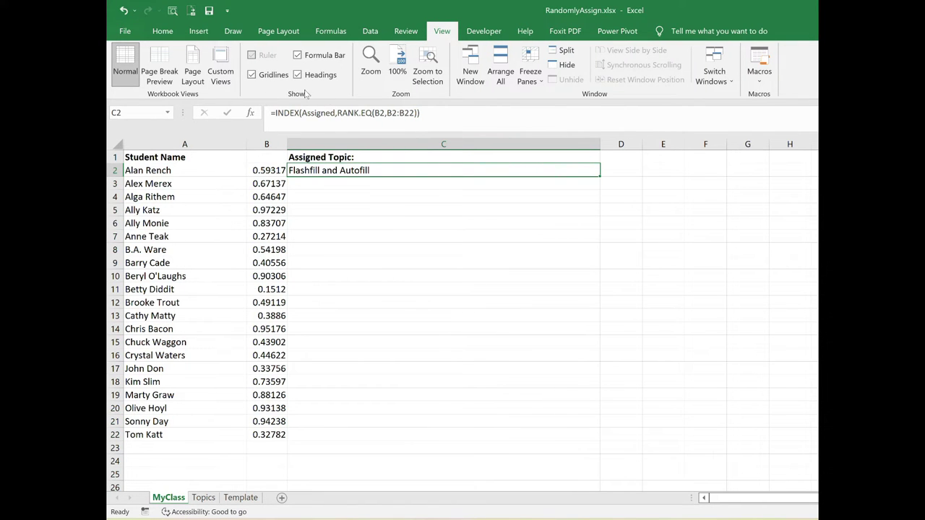
- Make C2's rank range absolute as $B$2:$B$22 and commit the formula
{"action": "left_click", "coordinate": [405, 113]}
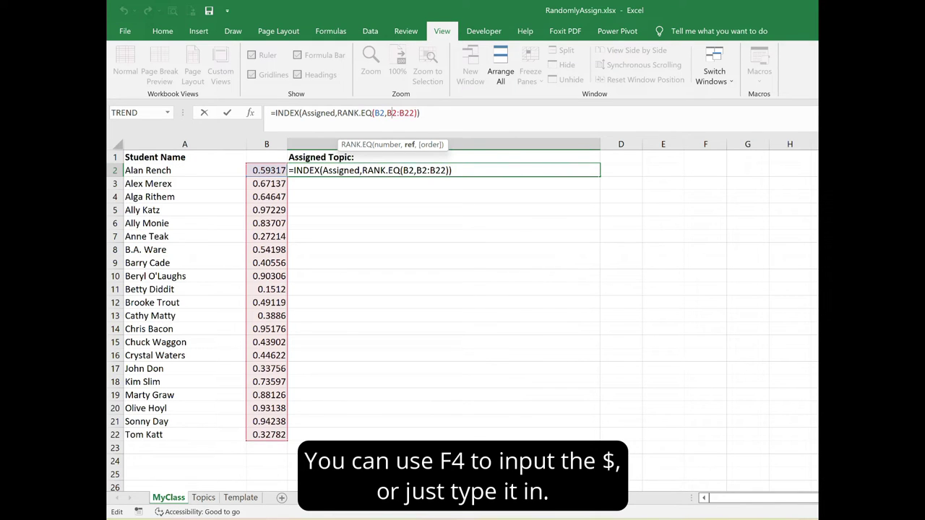
{"action": "key", "text": "F4"}
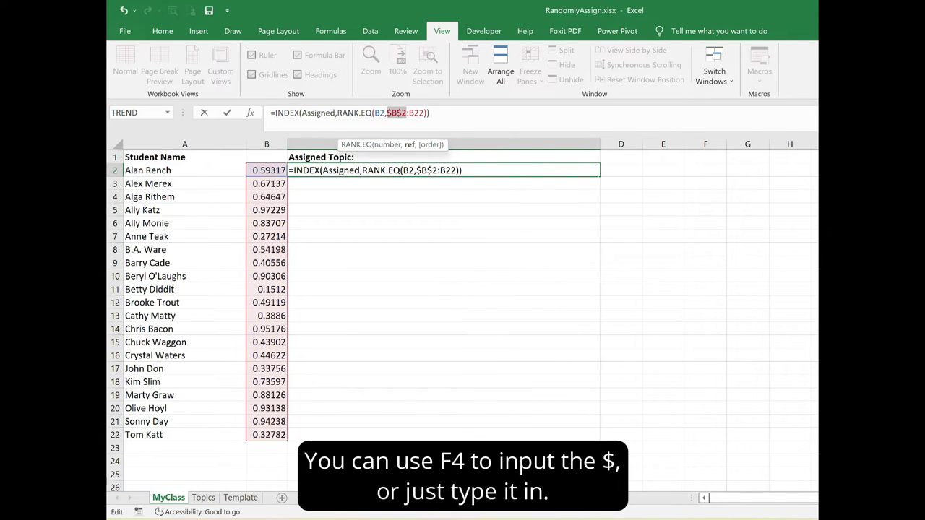
{"action": "key", "text": "F4"}
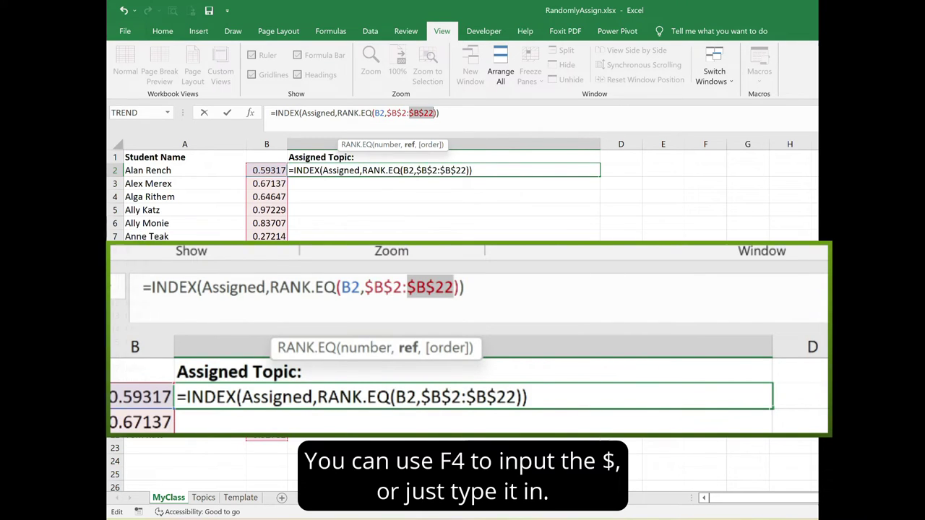
{"action": "key", "text": "ctrl+Return"}
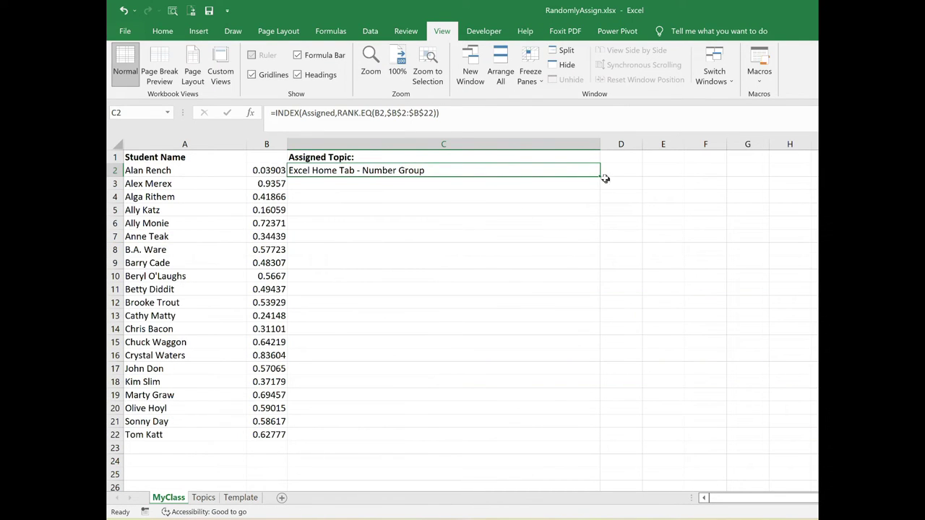
- Fill the topic formula down to C22 and recalculate to reshuffle the topics
{"action": "left_click_drag", "start_coordinate": [599, 176], "coordinate": [582, 439]}
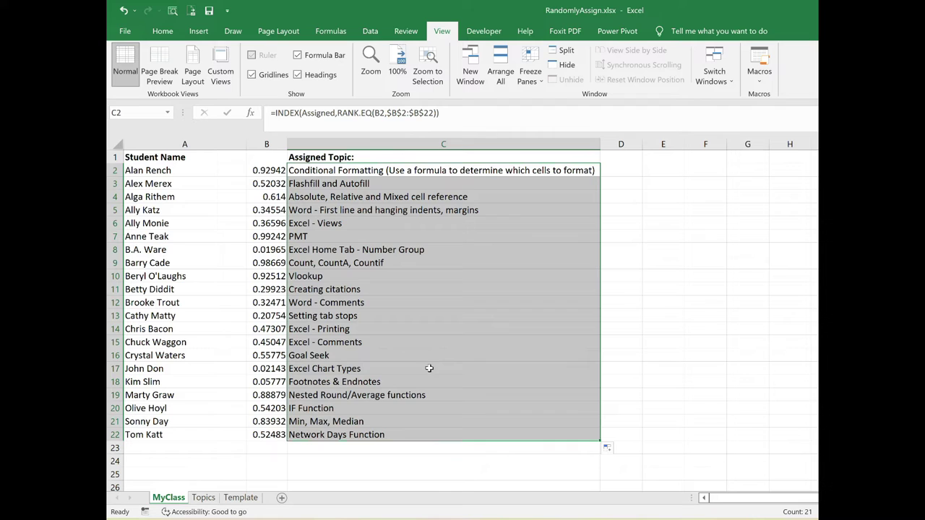
{"action": "left_click", "coordinate": [276, 186]}
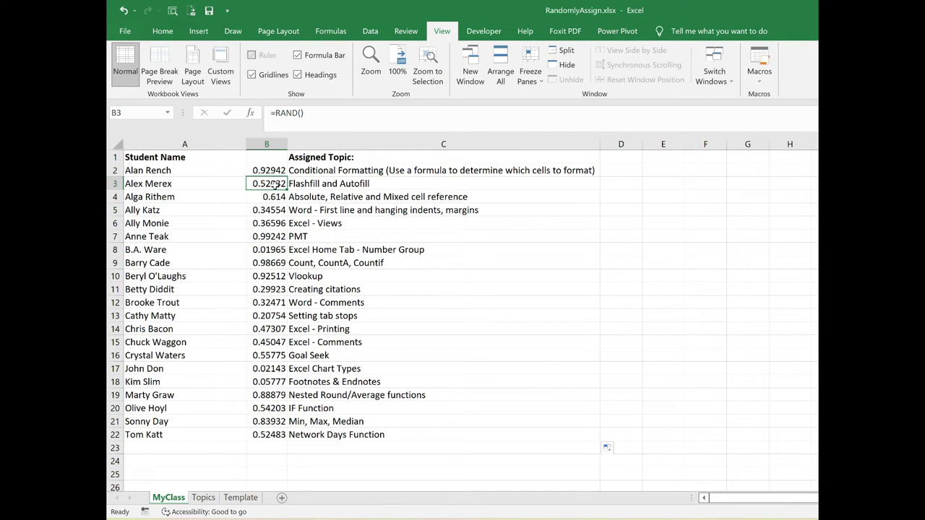
{"action": "left_click", "coordinate": [621, 301]}
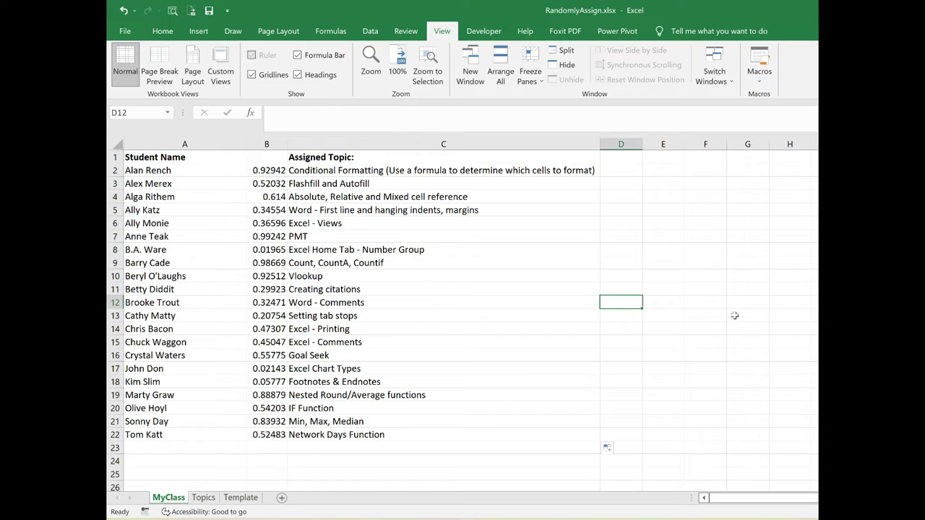
{"action": "left_click", "coordinate": [411, 465]}
{"action": "key", "text": "Down"}
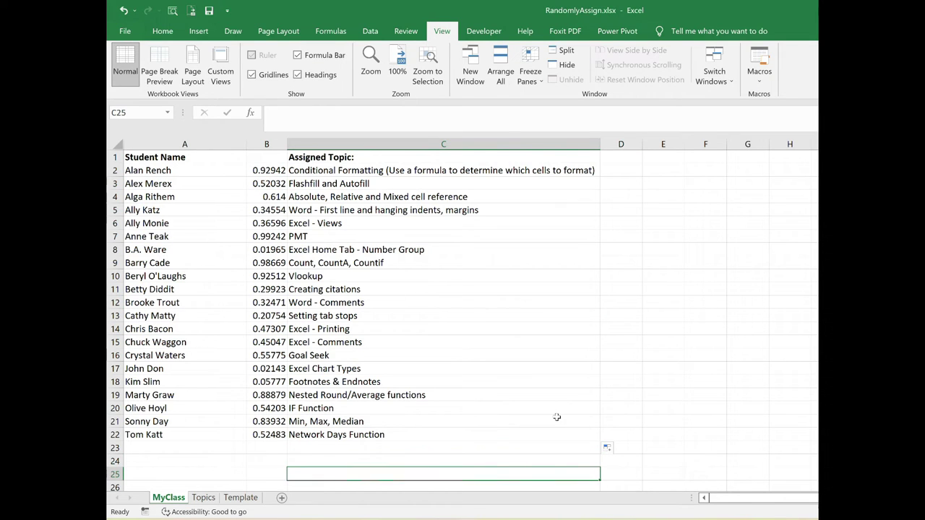
{"action": "key", "text": "ctrl+z"}
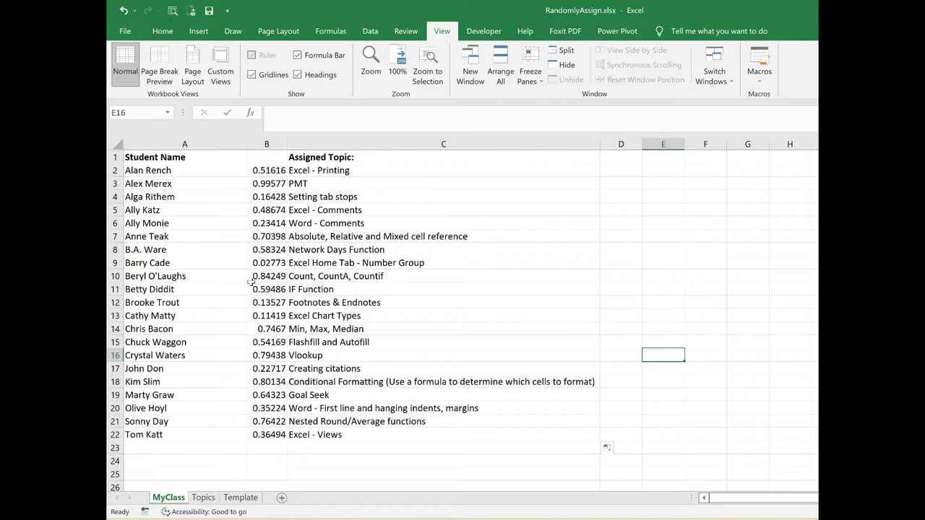
- Copy the topics in C2:C22 and paste them into D2:D22 as values
{"action": "left_click_drag", "start_coordinate": [305, 170], "coordinate": [588, 441]}
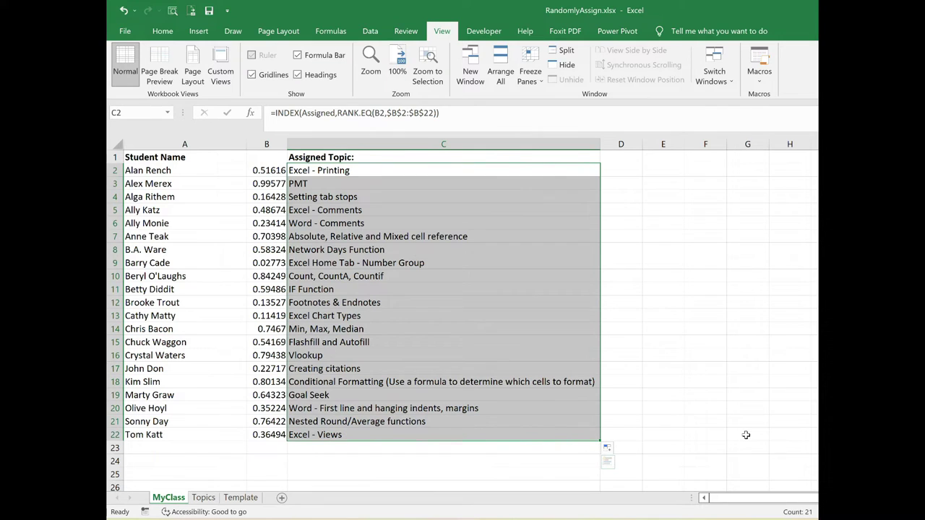
{"action": "key", "text": "ctrl+c"}
{"action": "left_click", "coordinate": [615, 169]}
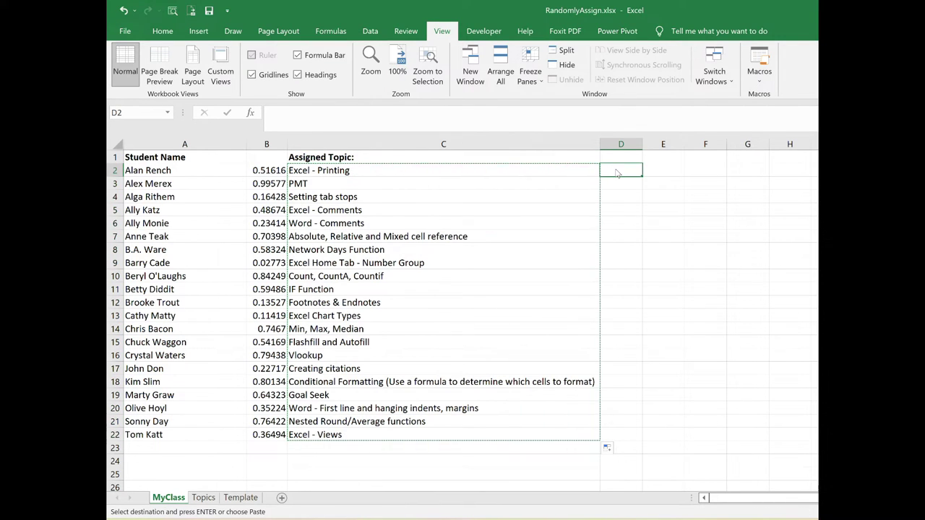
{"action": "right_click", "coordinate": [616, 170]}
{"action": "left_click", "coordinate": [661, 227]}
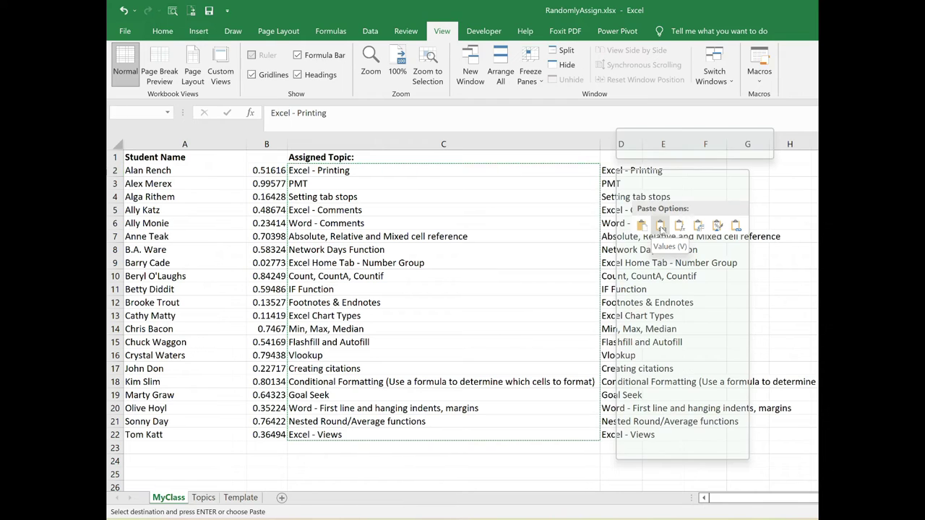
- Clear the topic formulas from C2:C22
{"action": "left_click", "coordinate": [266, 197]}
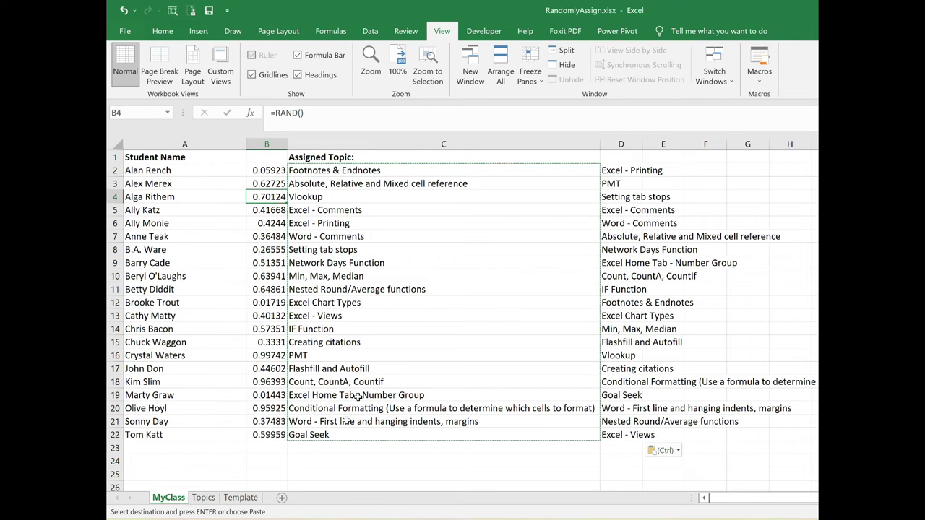
{"action": "left_click_drag", "start_coordinate": [340, 171], "coordinate": [348, 436]}
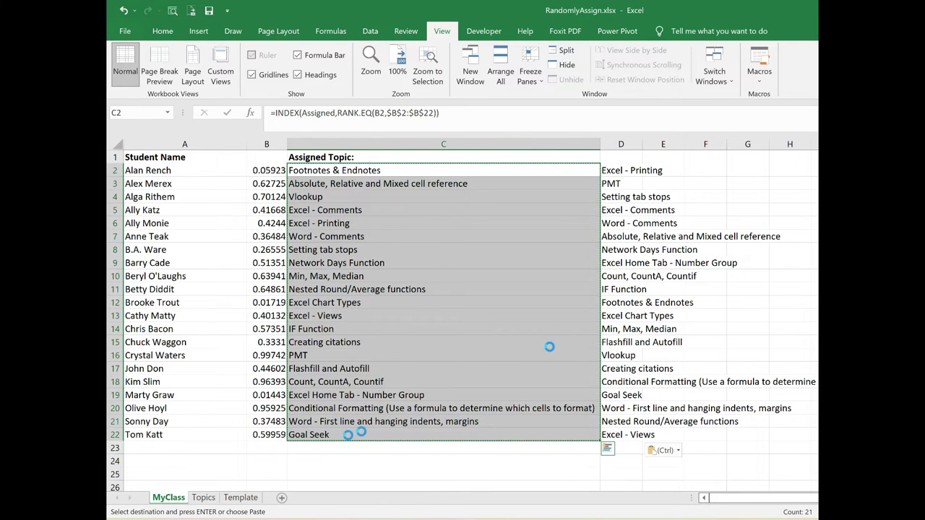
{"action": "key", "text": "Delete"}
- Move the fixed topics from D2:D22 into C2:C22 and hide random-number column B
{"action": "left_click_drag", "start_coordinate": [614, 171], "coordinate": [613, 435]}
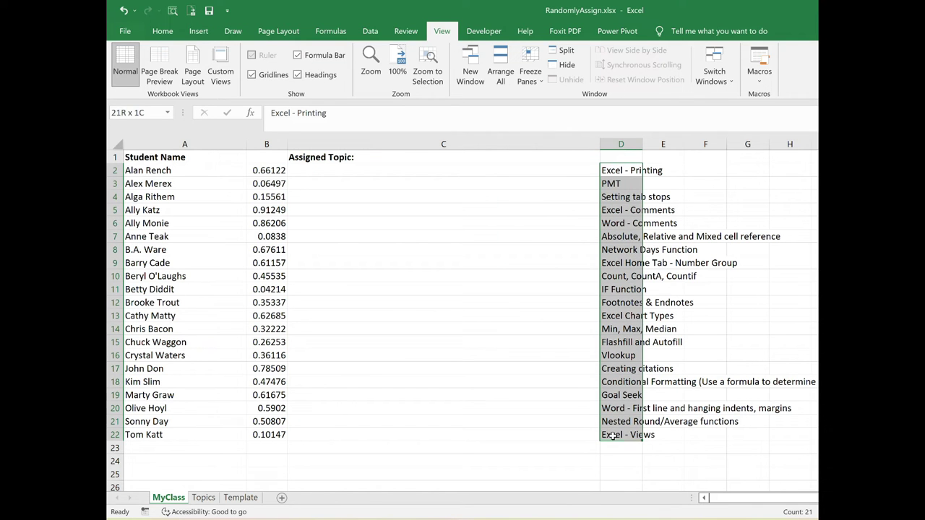
{"action": "left_click_drag", "start_coordinate": [614, 164], "coordinate": [430, 171]}
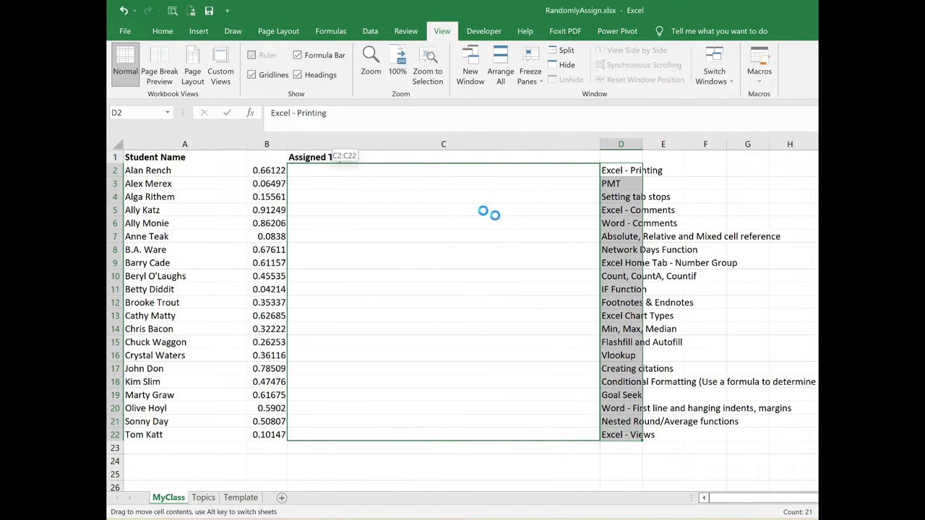
{"action": "left_click", "coordinate": [274, 142]}
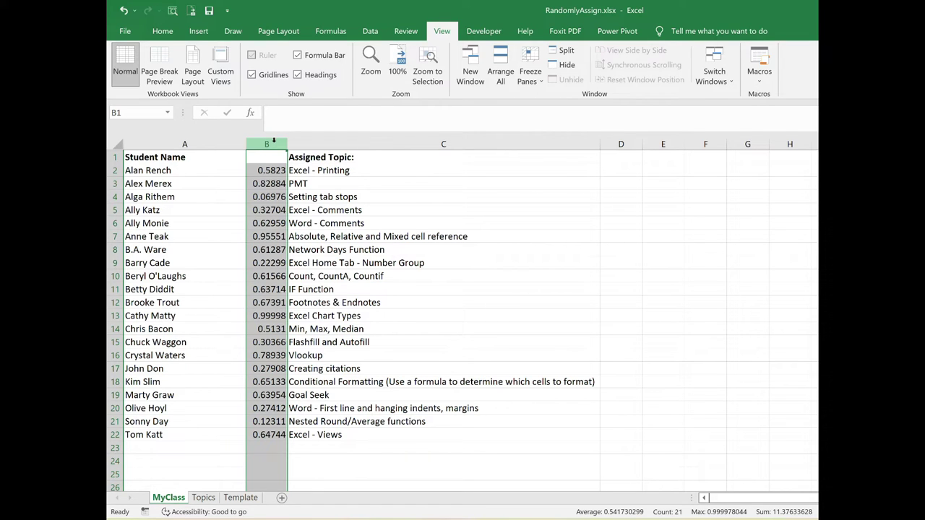
{"action": "right_click", "coordinate": [274, 142]}
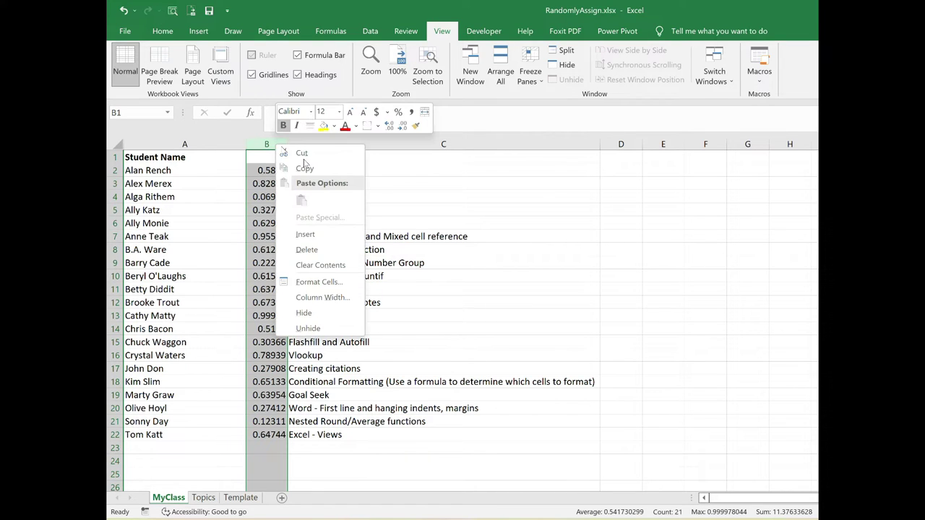
{"action": "left_click", "coordinate": [303, 313]}
{"action": "left_click", "coordinate": [623, 329]}
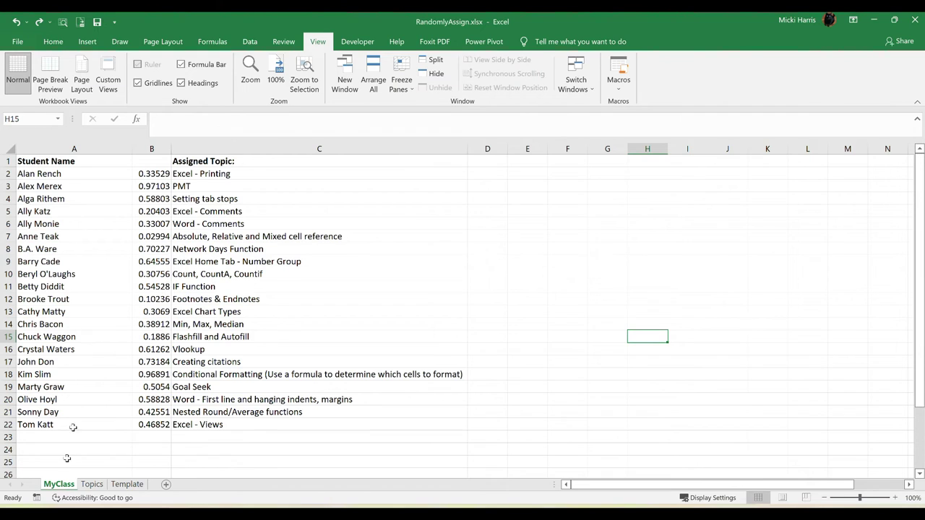
- Copy the MyClass sheet to the end of the workbook as MyClass (2)
{"action": "right_click", "coordinate": [69, 487]}
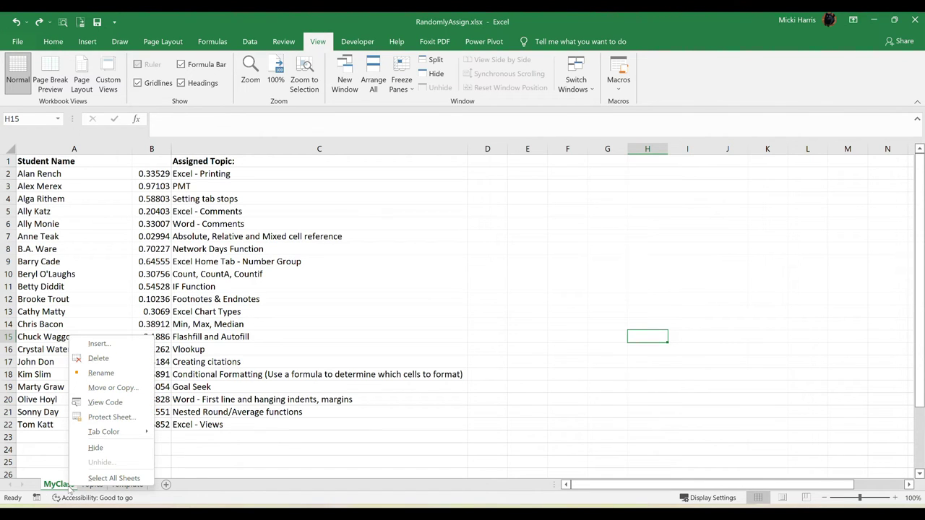
{"action": "left_click", "coordinate": [94, 388]}
{"action": "left_click", "coordinate": [29, 414]}
{"action": "left_click", "coordinate": [11, 465]}
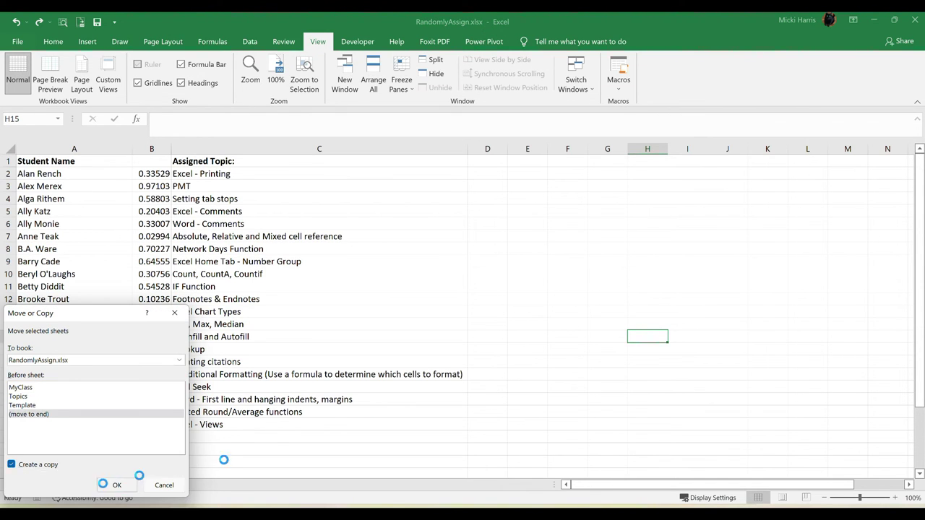
{"action": "left_click", "coordinate": [109, 485]}
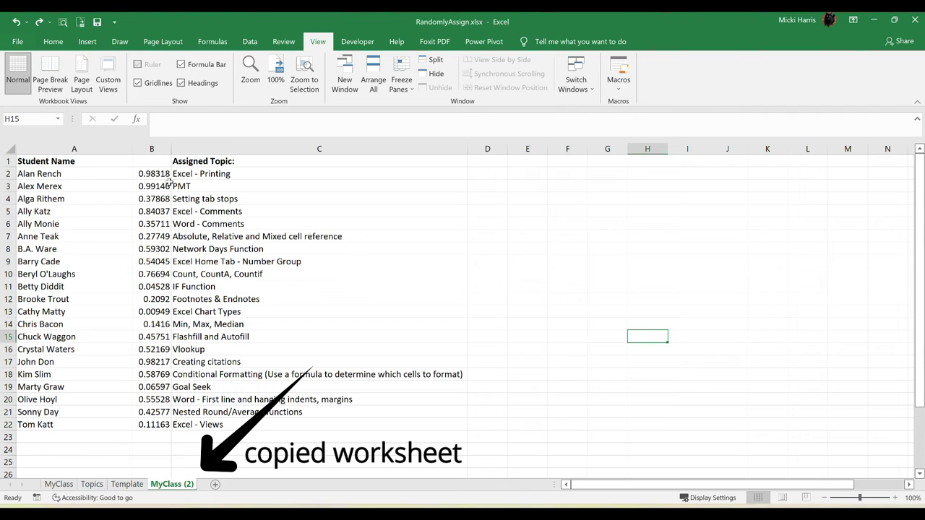
- Clear C2:C22 on the copy and hide random-number column B
{"action": "left_click", "coordinate": [224, 174]}
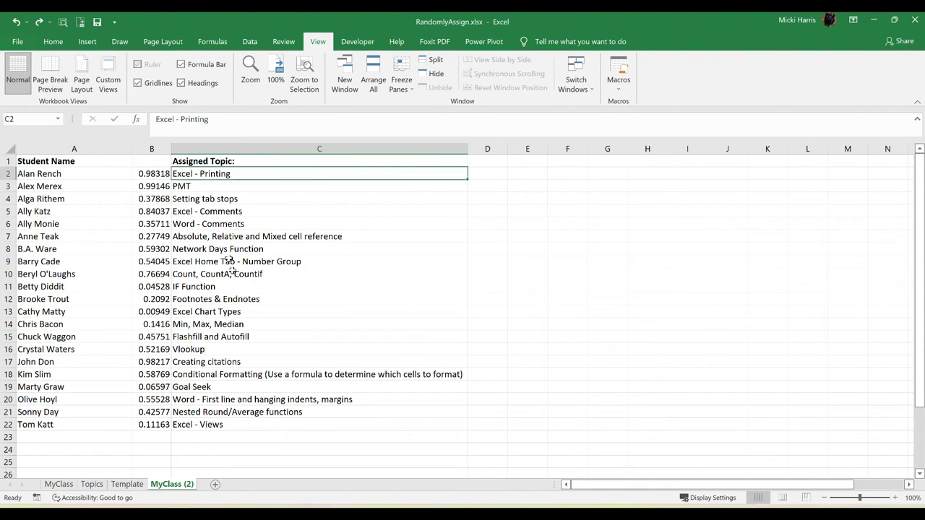
{"action": "left_click_drag", "start_coordinate": [230, 269], "coordinate": [246, 420]}
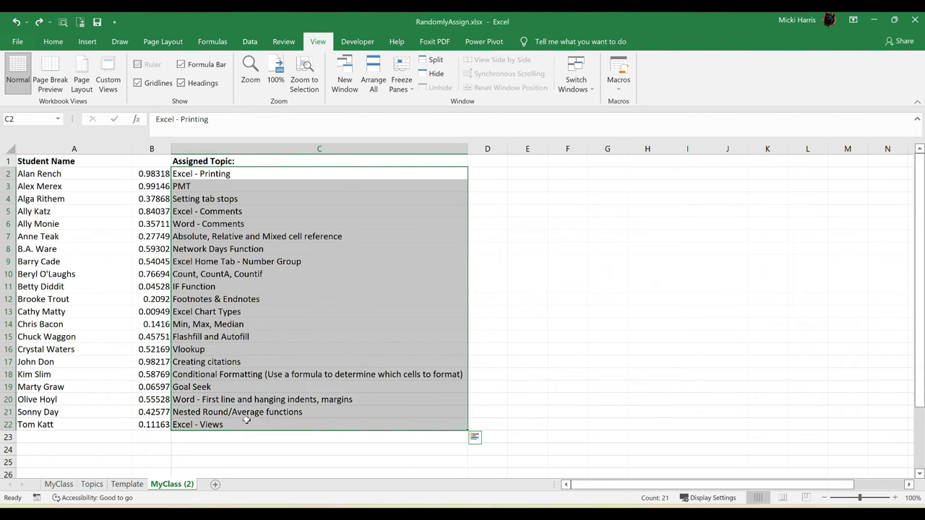
{"action": "key", "text": "Delete"}
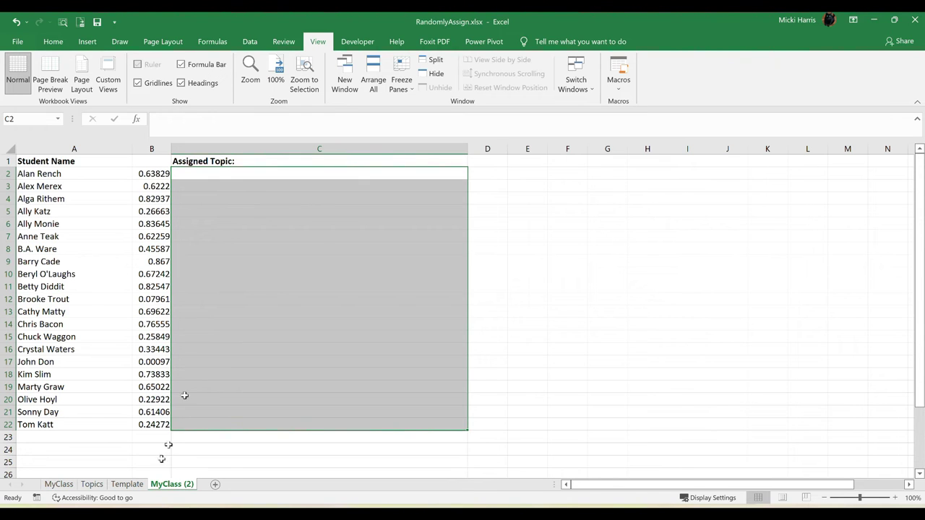
{"action": "left_click", "coordinate": [153, 148]}
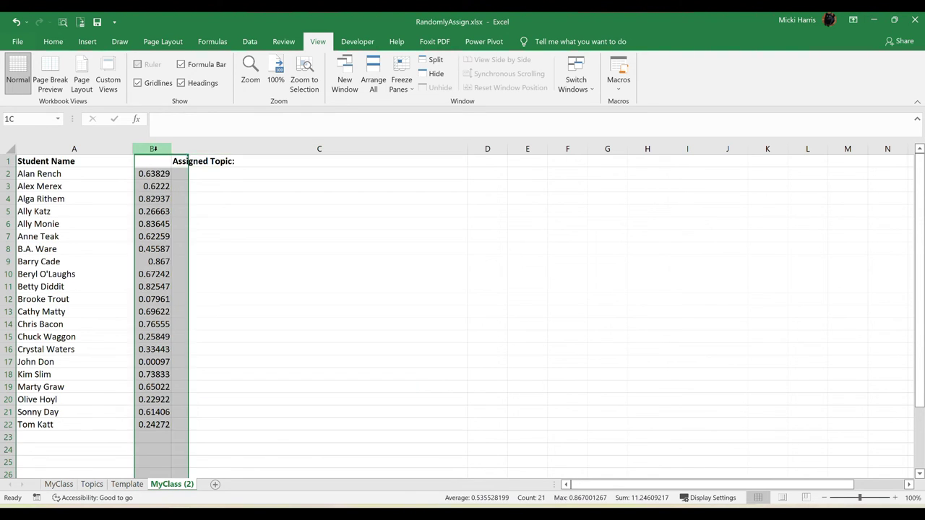
{"action": "right_click", "coordinate": [154, 149]}
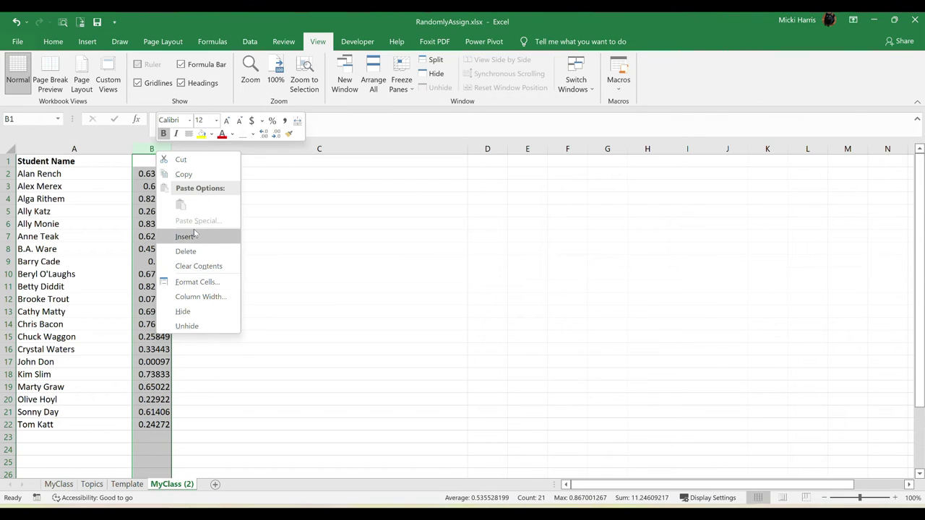
{"action": "left_click", "coordinate": [184, 311]}
{"action": "left_click", "coordinate": [154, 175]}
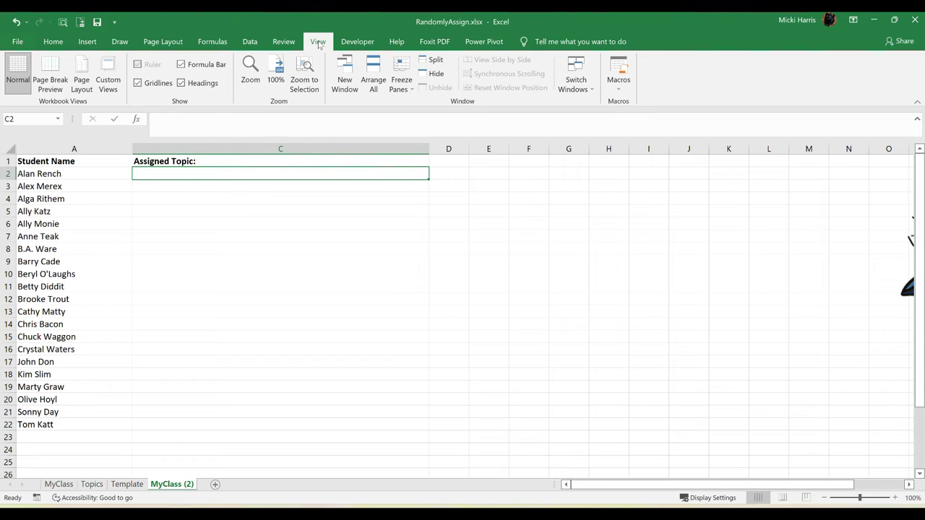
- Start recording a new macro named RandomlyAssign
{"action": "left_click", "coordinate": [623, 88]}
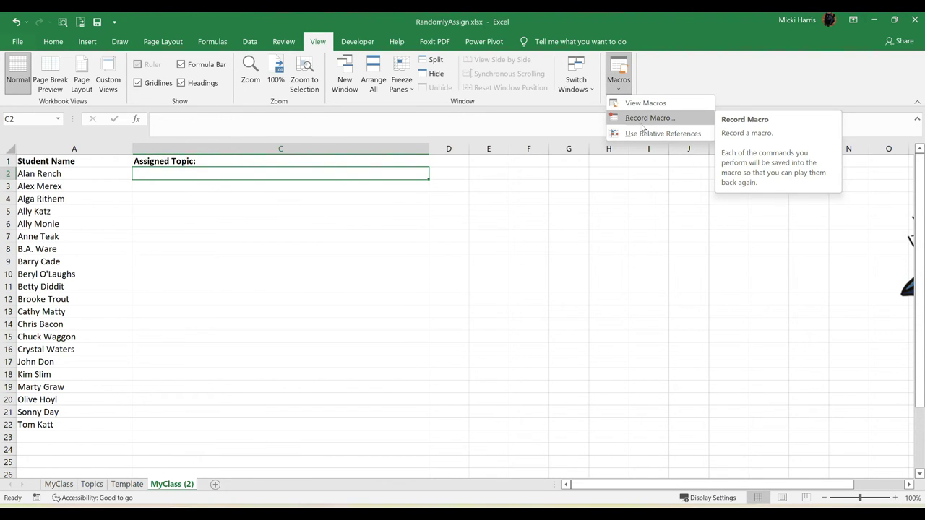
{"action": "left_click", "coordinate": [38, 498]}
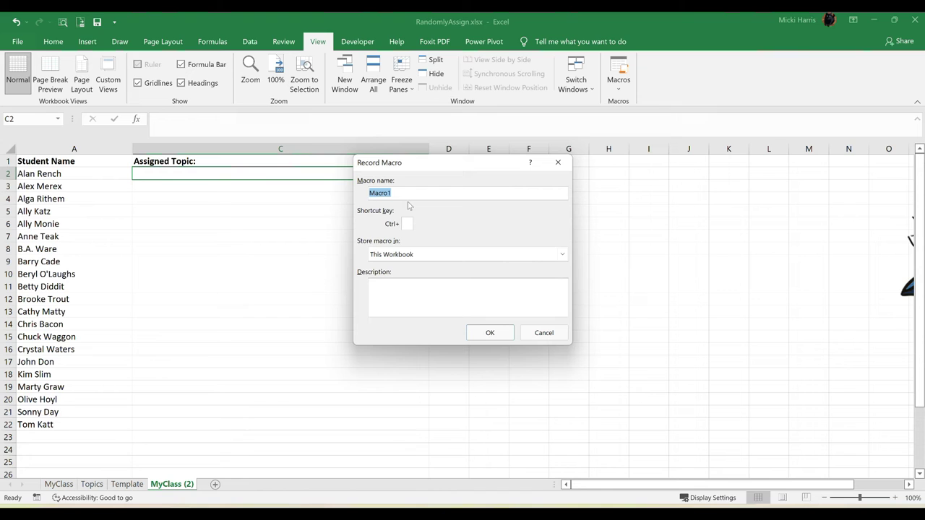
{"action": "type", "text": "Rando"}
{"action": "type", "text": "mlyAssig"}
{"action": "type", "text": "n"}
{"action": "left_click", "coordinate": [494, 333]}
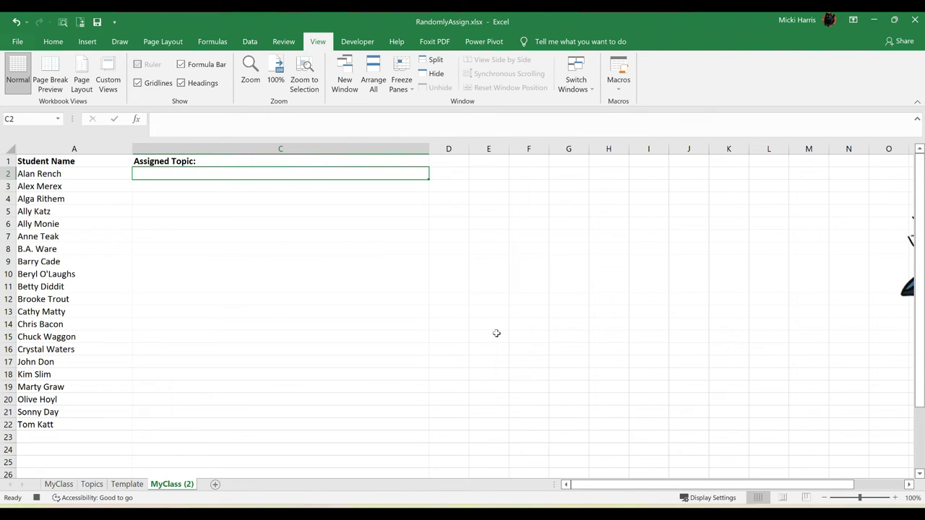
- Enter =INDEX(Assigned,RANK.EQ(B2,$B$2:$B$22)) in C2
{"action": "type", "text": "=ind"}
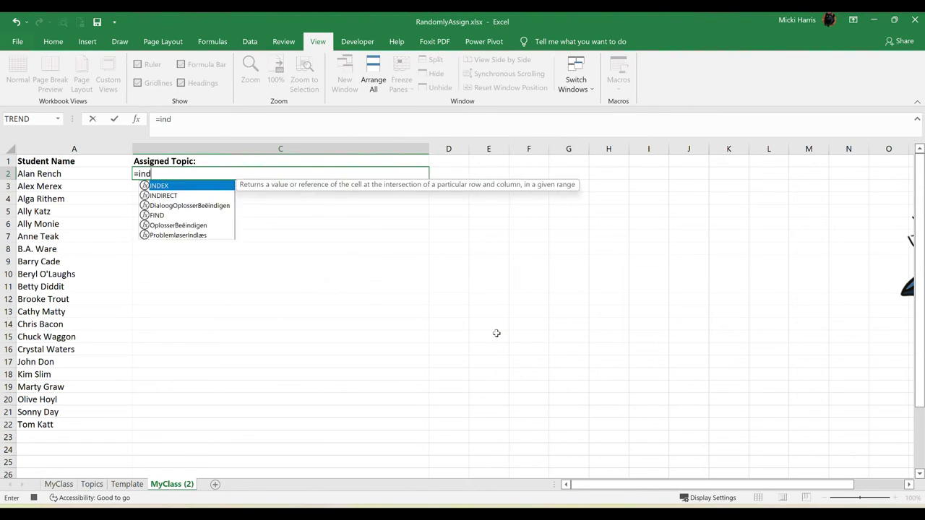
{"action": "type", "text": "ex(Assigned,rank"}
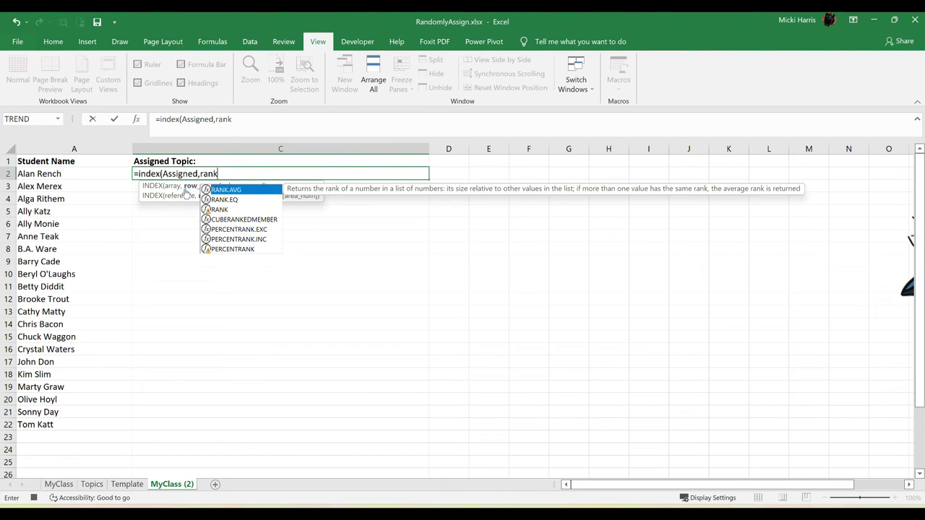
{"action": "double_click", "coordinate": [230, 199]}
{"action": "type", "text": "b2,b2:b22"}
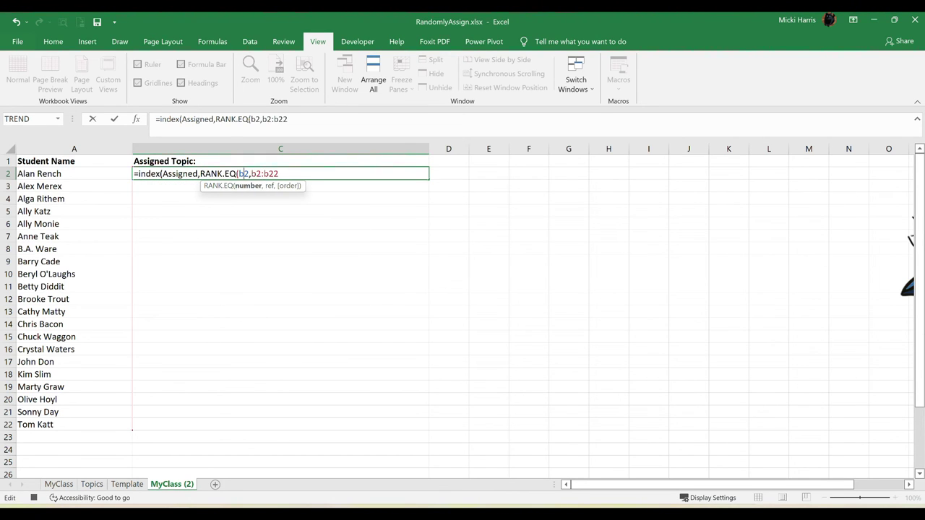
{"action": "key", "text": "F4"}
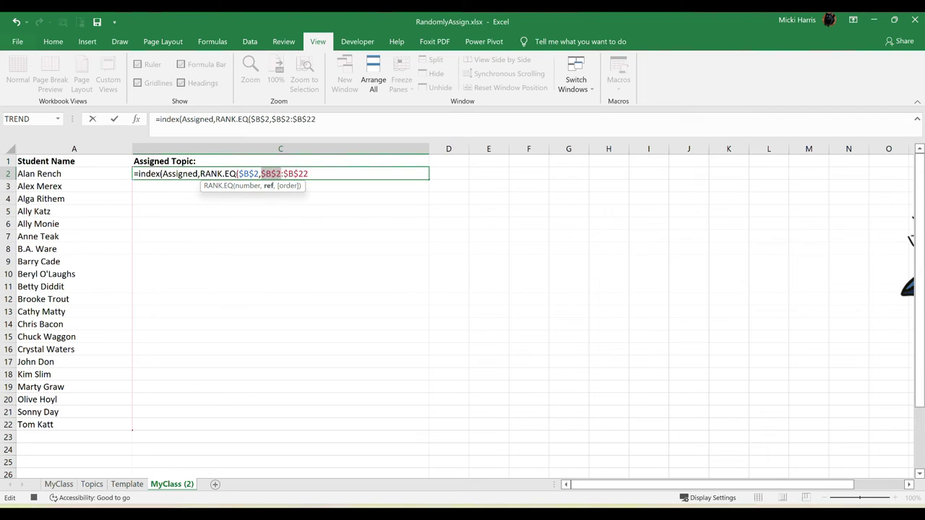
{"action": "key", "text": "F4"}
{"action": "key", "text": "F4"}
{"action": "key", "text": "F4"}
{"action": "key", "text": "End"}
{"action": "type", "text": "))"}
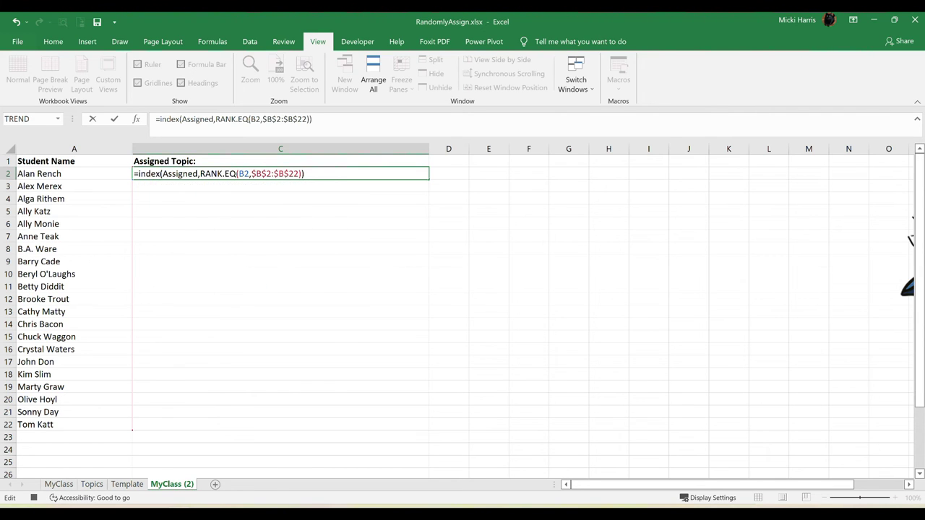
{"action": "key", "text": "Return"}
- Fill the formula to C22, paste values into column D, and move them back to C2:C22
{"action": "left_click", "coordinate": [362, 175]}
{"action": "double_click", "coordinate": [429, 179]}
{"action": "key", "text": "ctrl+c"}
{"action": "right_click", "coordinate": [454, 172]}
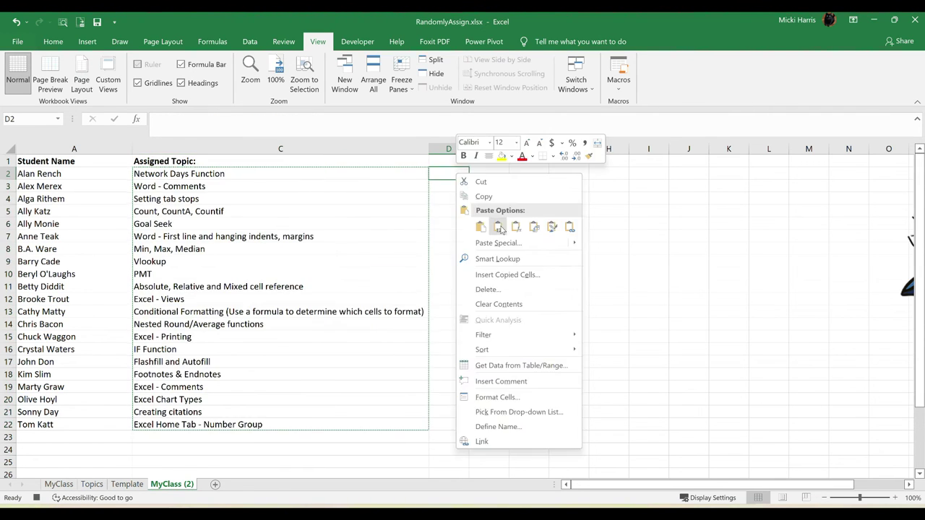
{"action": "left_click", "coordinate": [500, 229]}
{"action": "left_click_drag", "start_coordinate": [217, 173], "coordinate": [217, 424]}
{"action": "key", "text": "Delete"}
{"action": "left_click_drag", "start_coordinate": [449, 174], "coordinate": [336, 429]}
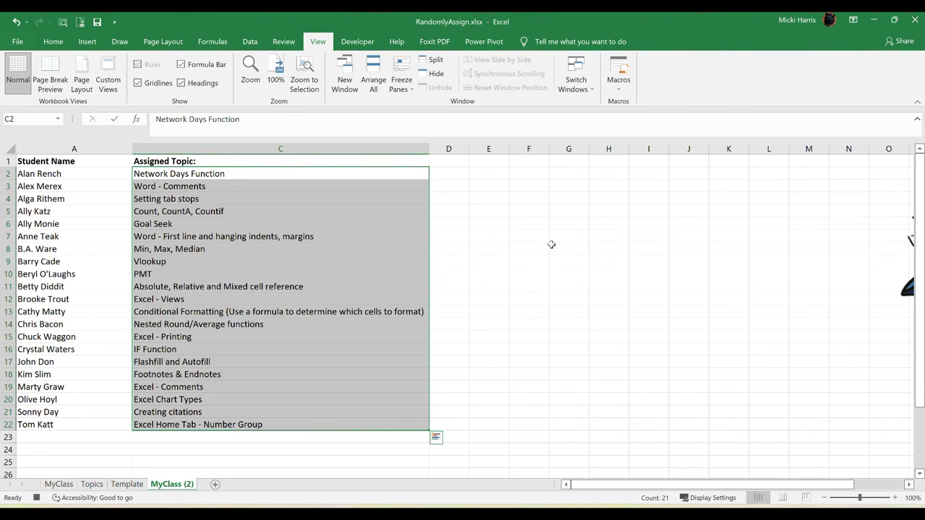
- Stop the macro recording and clear the topics in C2:C22
{"action": "left_click", "coordinate": [36, 498]}
{"action": "left_click", "coordinate": [217, 261]}
{"action": "left_click", "coordinate": [144, 175]}
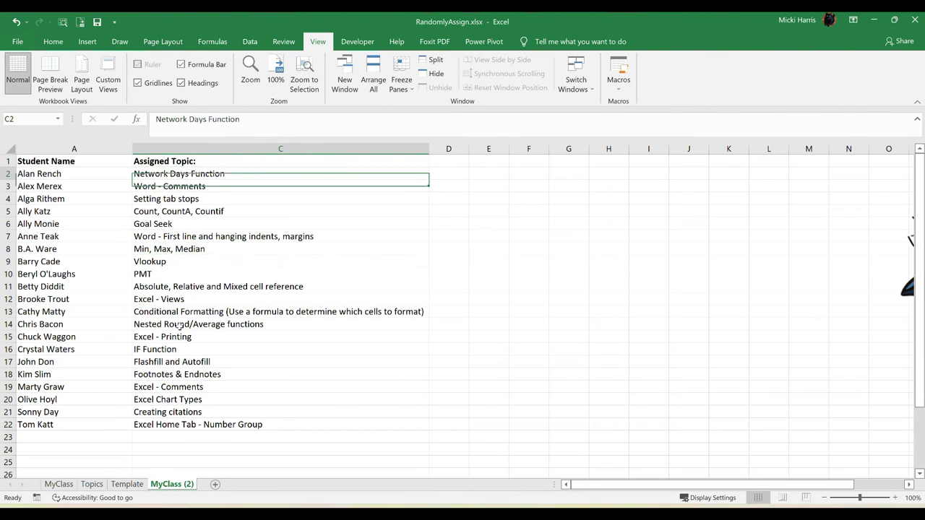
{"action": "left_click_drag", "start_coordinate": [179, 327], "coordinate": [190, 424]}
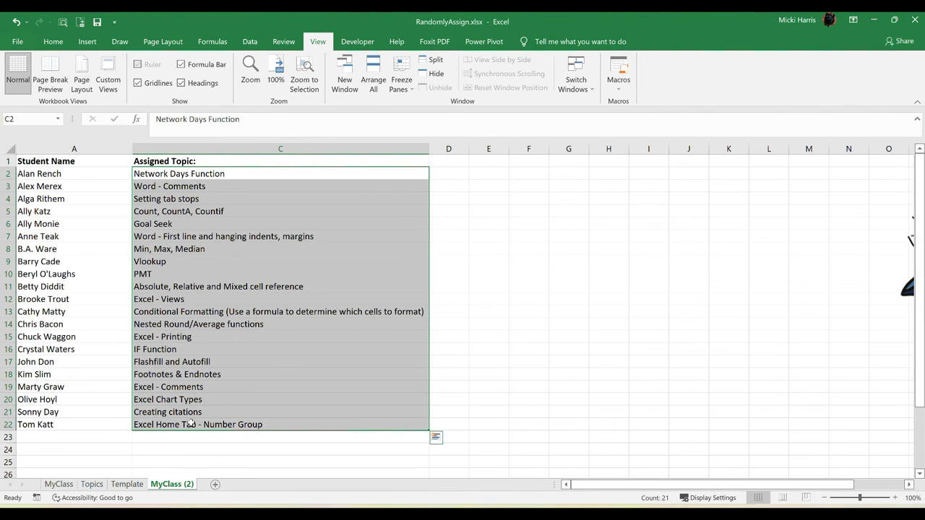
{"action": "key", "text": "Delete"}
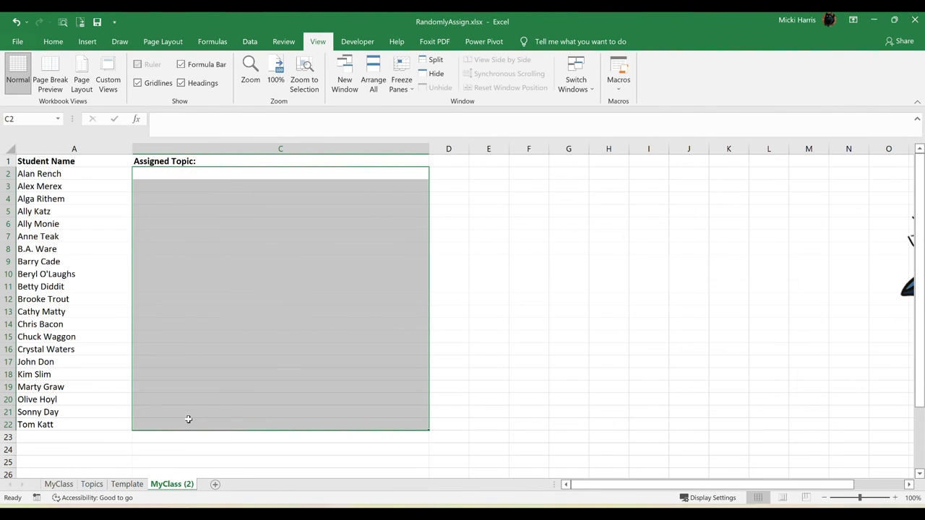
{"action": "left_click", "coordinate": [149, 175]}
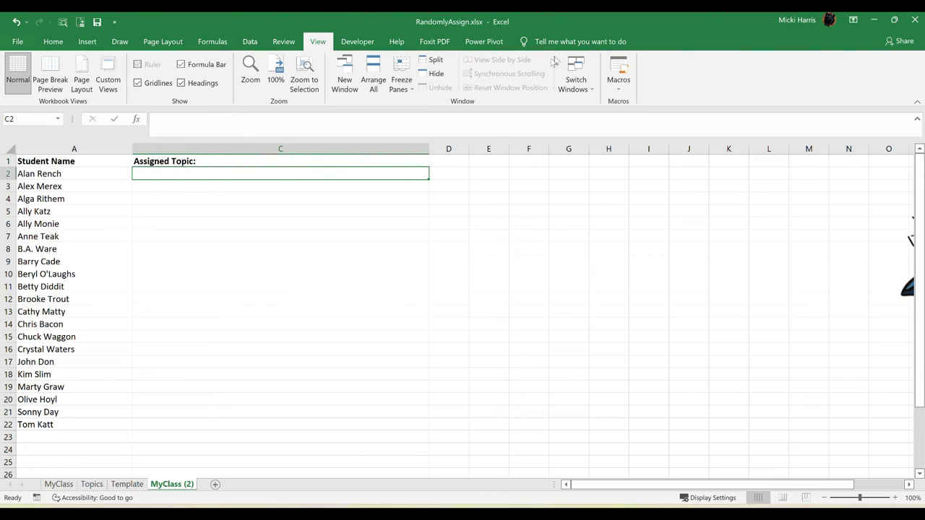
- Run RandomAssign from View Macros to reshuffle the topics
{"action": "left_click", "coordinate": [622, 88]}
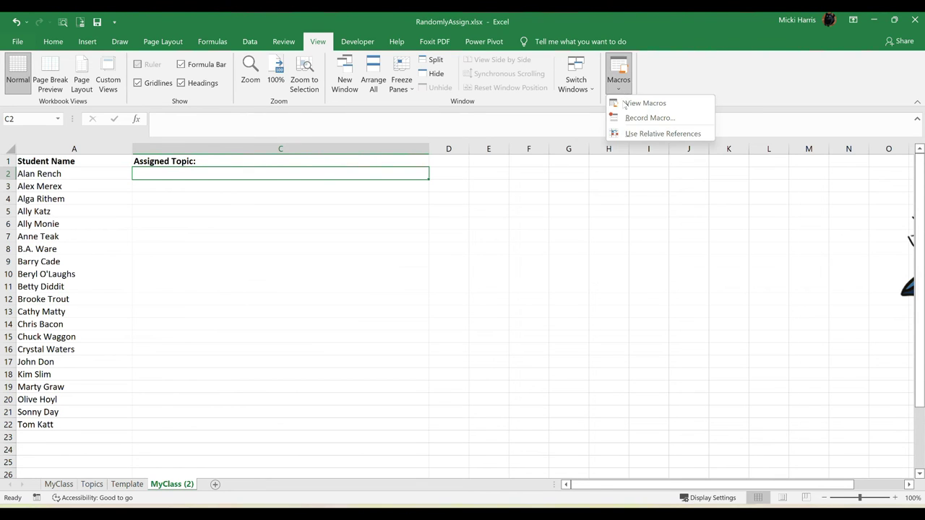
{"action": "left_click", "coordinate": [636, 105]}
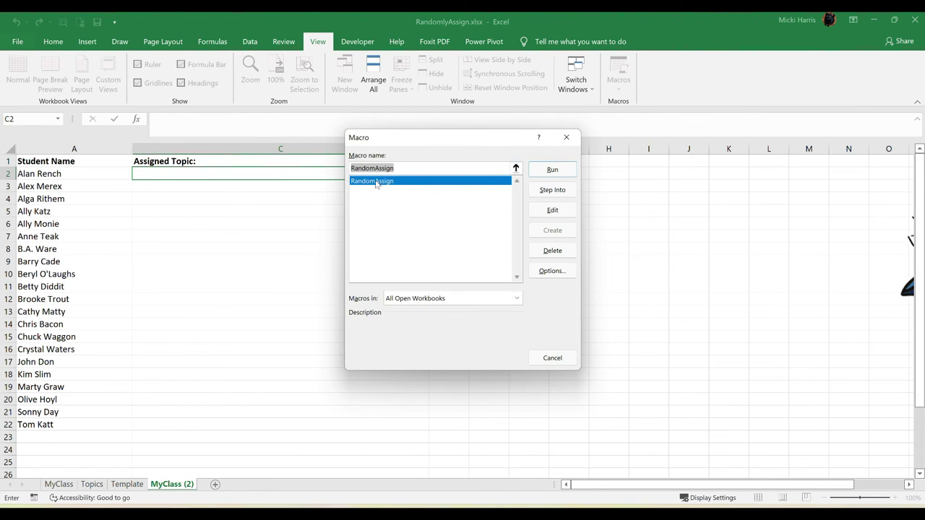
{"action": "left_click", "coordinate": [552, 170]}
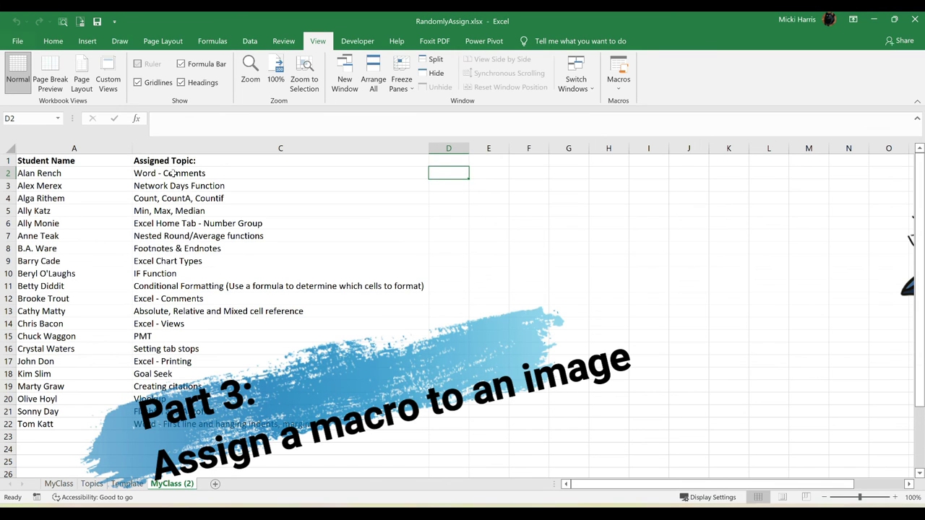
- Clear the assigned topics in C2:C22
{"action": "left_click", "coordinate": [281, 173]}
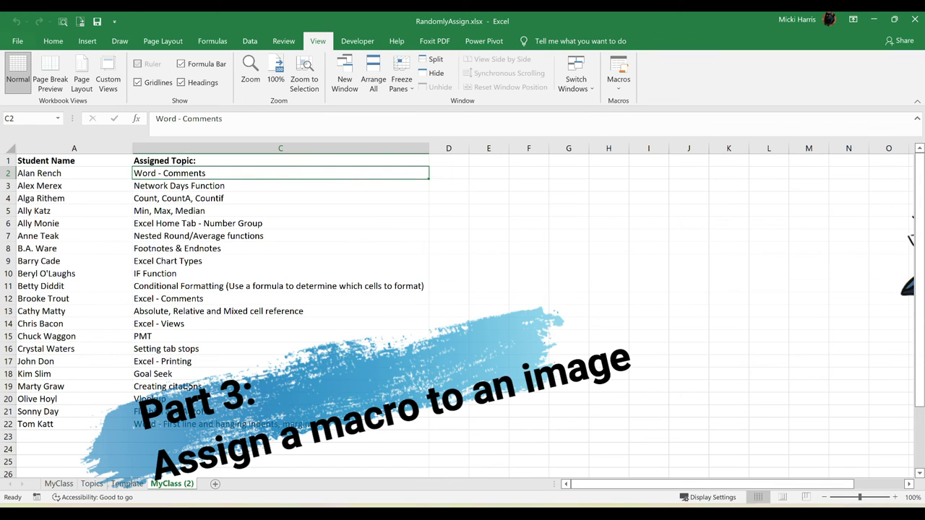
{"action": "left_click_drag", "start_coordinate": [281, 173], "coordinate": [183, 431]}
{"action": "key", "text": "Delete"}
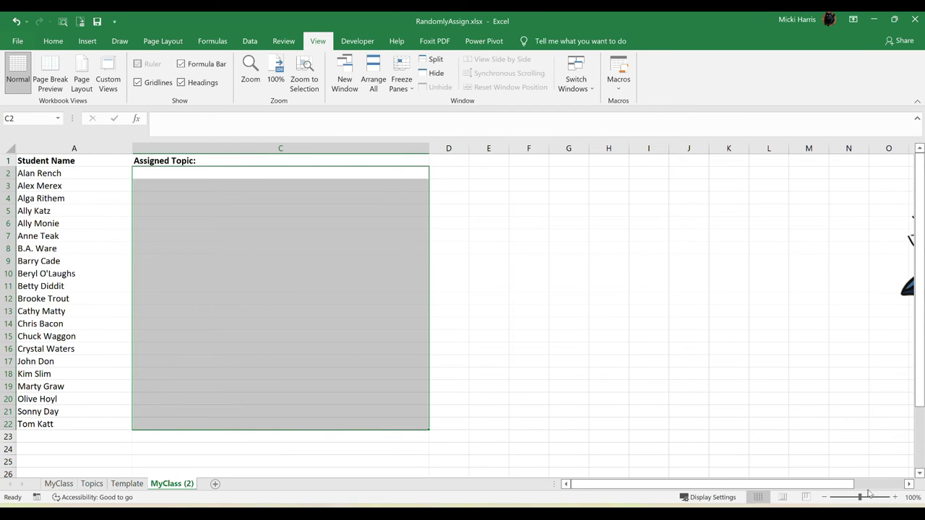
- Move the top-hat picture beside the list over columns E–F
{"action": "left_click_drag", "start_coordinate": [850, 484], "coordinate": [882, 485]}
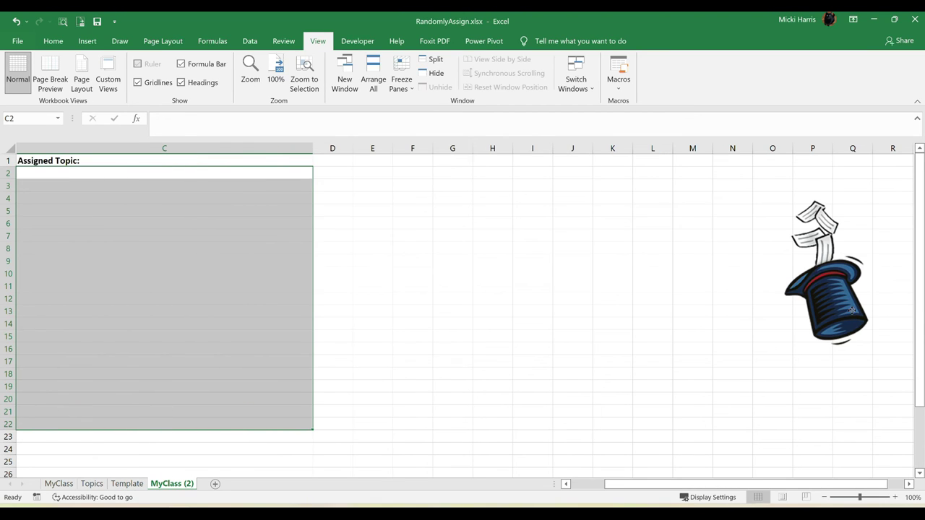
{"action": "left_click_drag", "start_coordinate": [852, 310], "coordinate": [391, 290]}
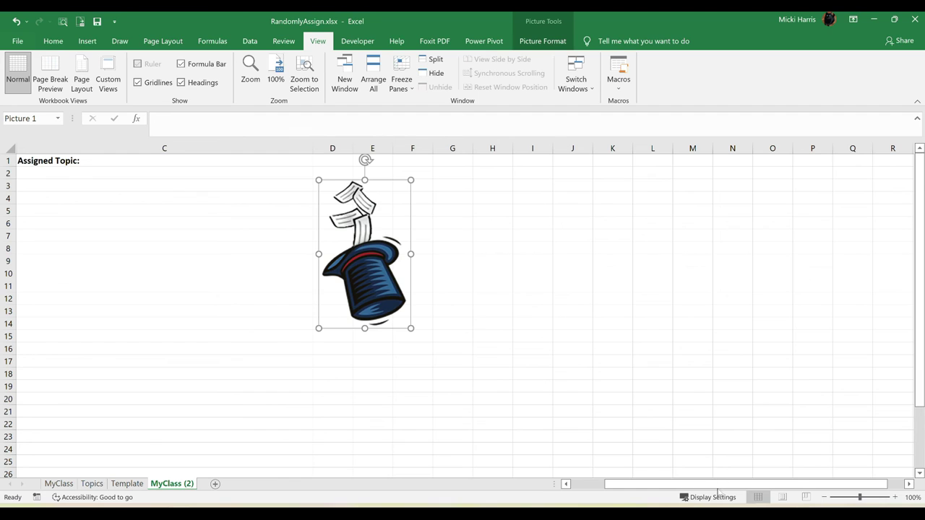
{"action": "left_click_drag", "start_coordinate": [717, 485], "coordinate": [687, 485]}
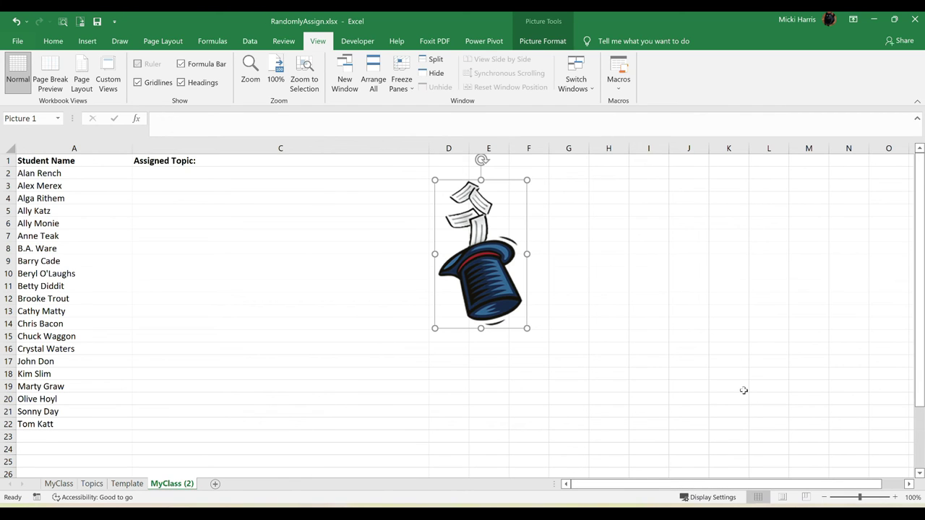
{"action": "left_click_drag", "start_coordinate": [469, 273], "coordinate": [540, 274]}
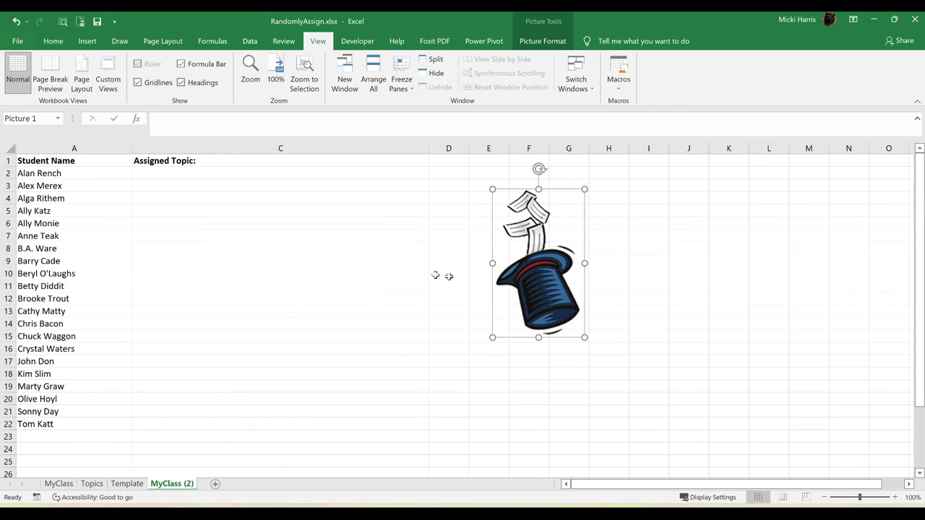
- Assign the RandomAssign macro to the top-hat picture
{"action": "right_click", "coordinate": [554, 295]}
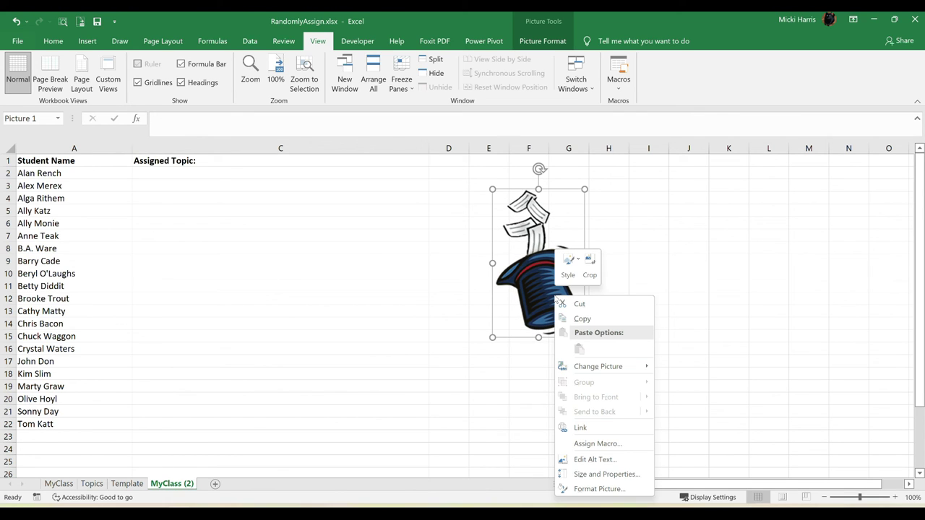
{"action": "left_click", "coordinate": [598, 443]}
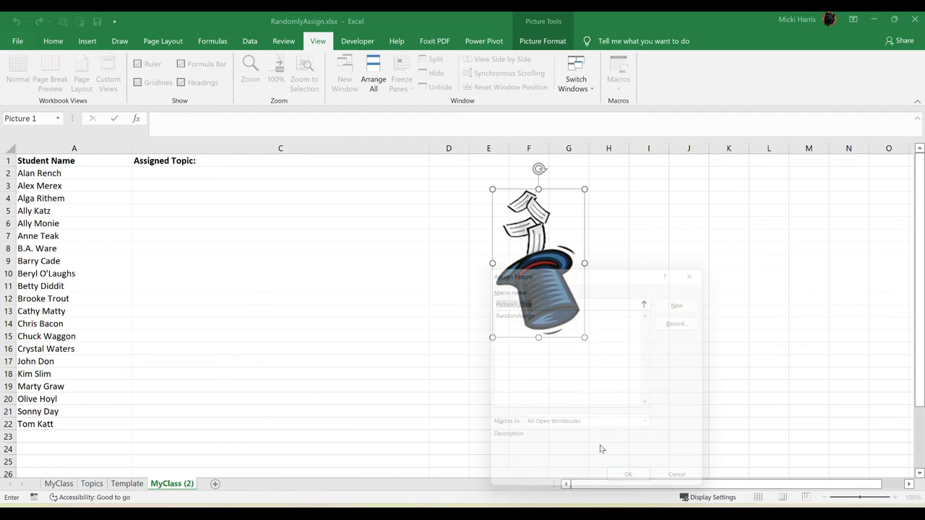
{"action": "left_click", "coordinate": [518, 312]}
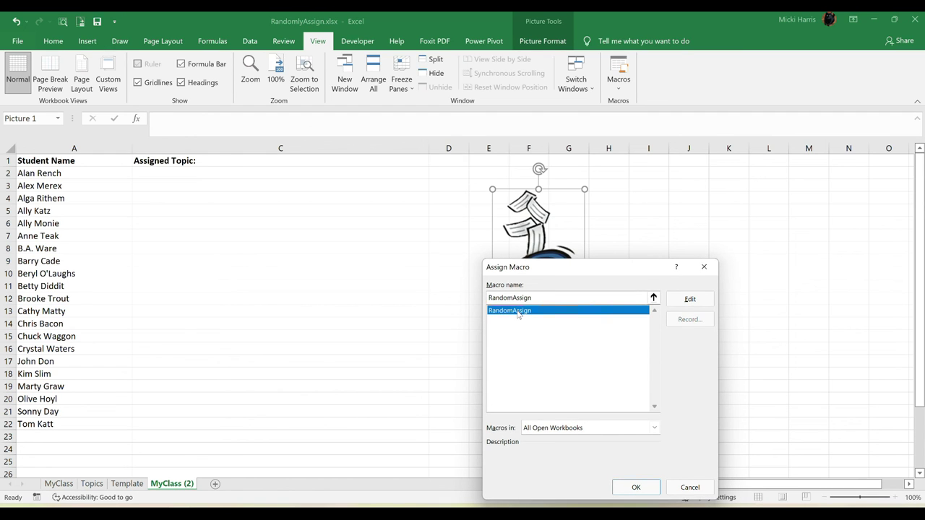
{"action": "left_click", "coordinate": [636, 488]}
{"action": "left_click", "coordinate": [689, 285]}
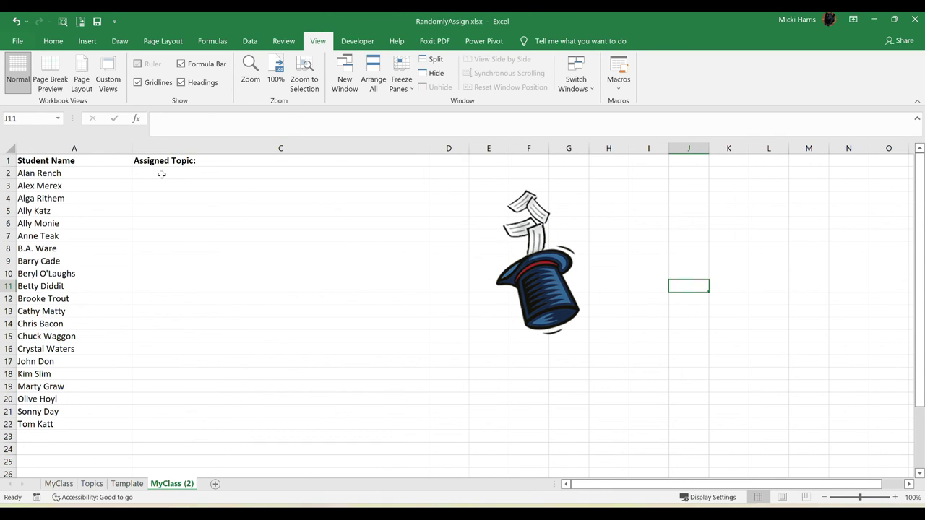
- From cell C2, run the RandomAssign macro via the top-hat picture to fill topics for all 21 students
{"action": "left_click", "coordinate": [162, 173]}
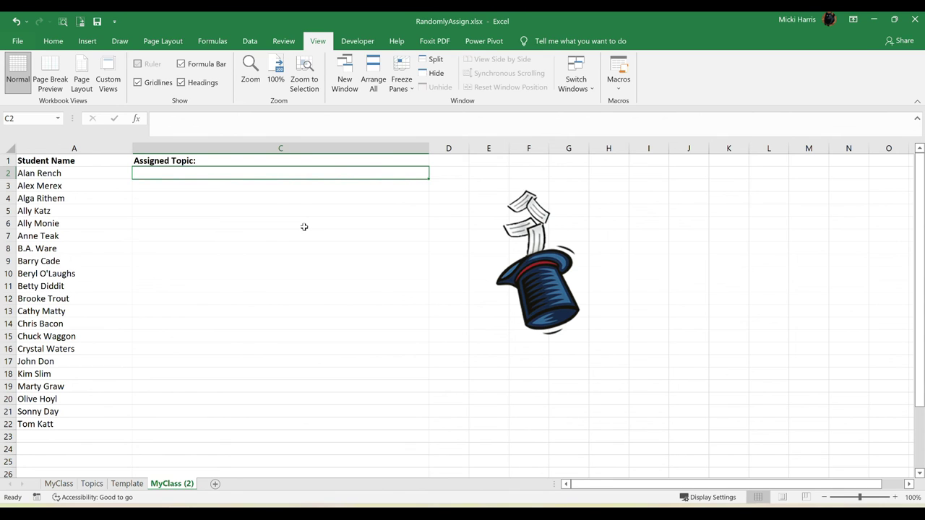
{"action": "left_click", "coordinate": [545, 291]}
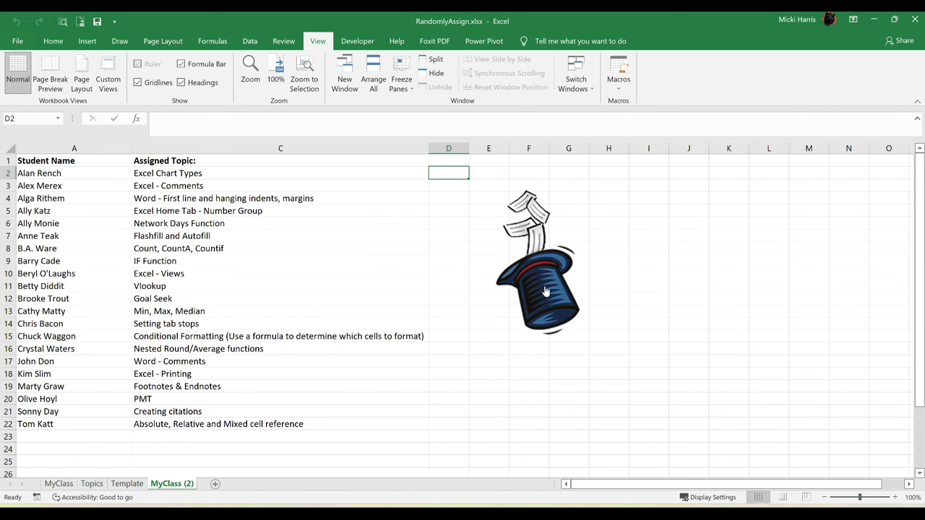